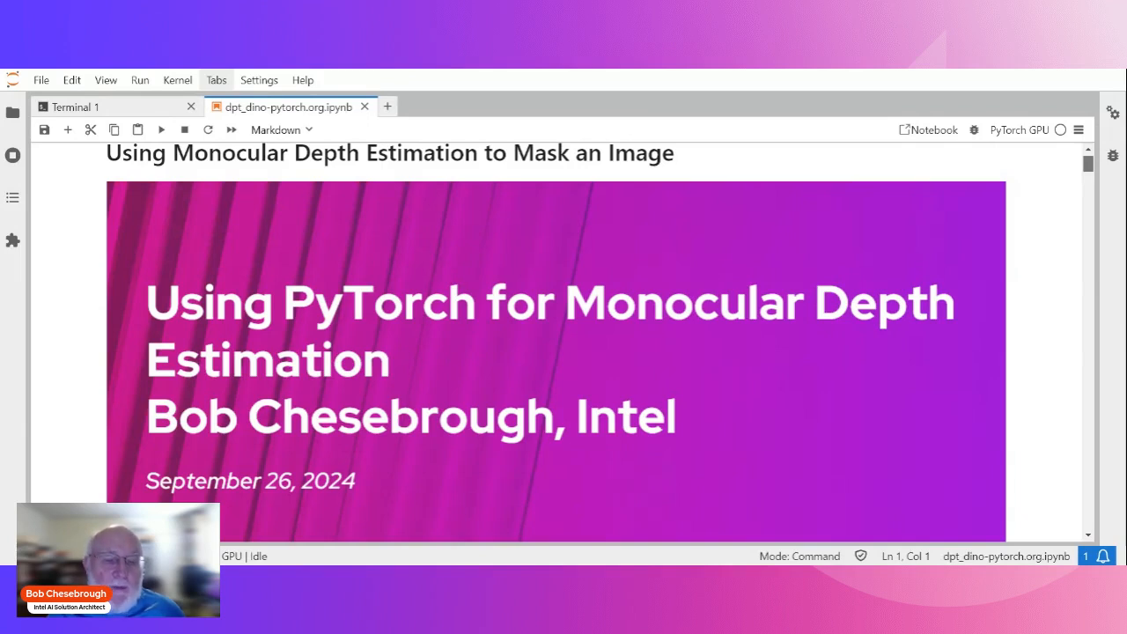
{"action": "left_click_drag", "start_coordinate": [1089, 166], "coordinate": [1091, 185]}
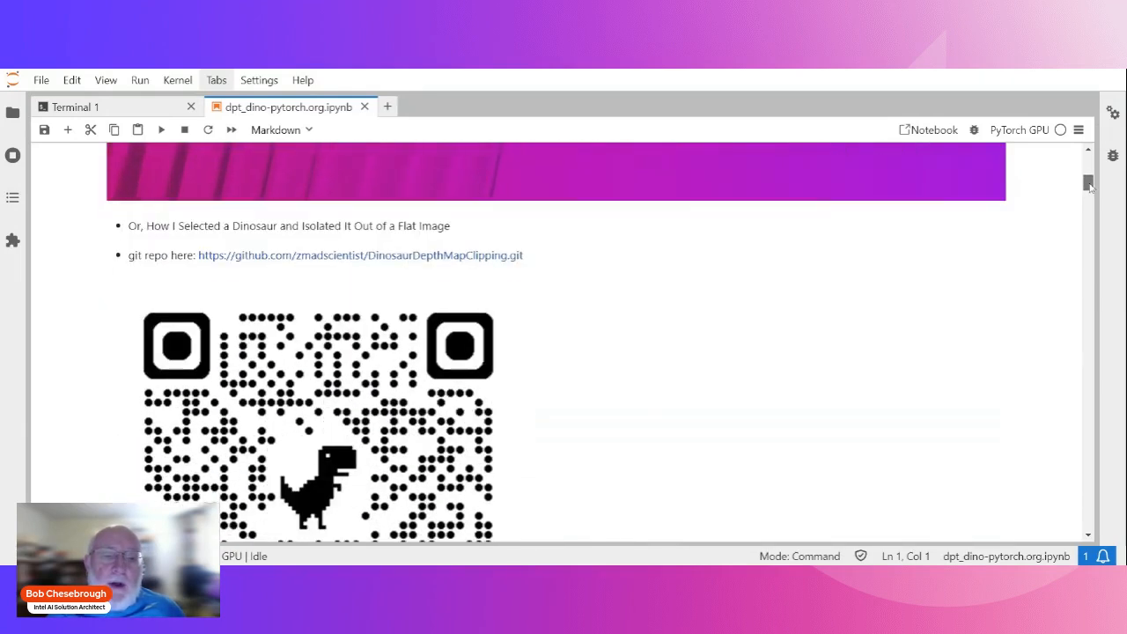
Step: Scroll past the repo QR code to the dinosaur photos, depth maps and cutouts grid
{"action": "left_click", "coordinate": [1088, 536]}
{"action": "left_click", "coordinate": [1088, 536]}
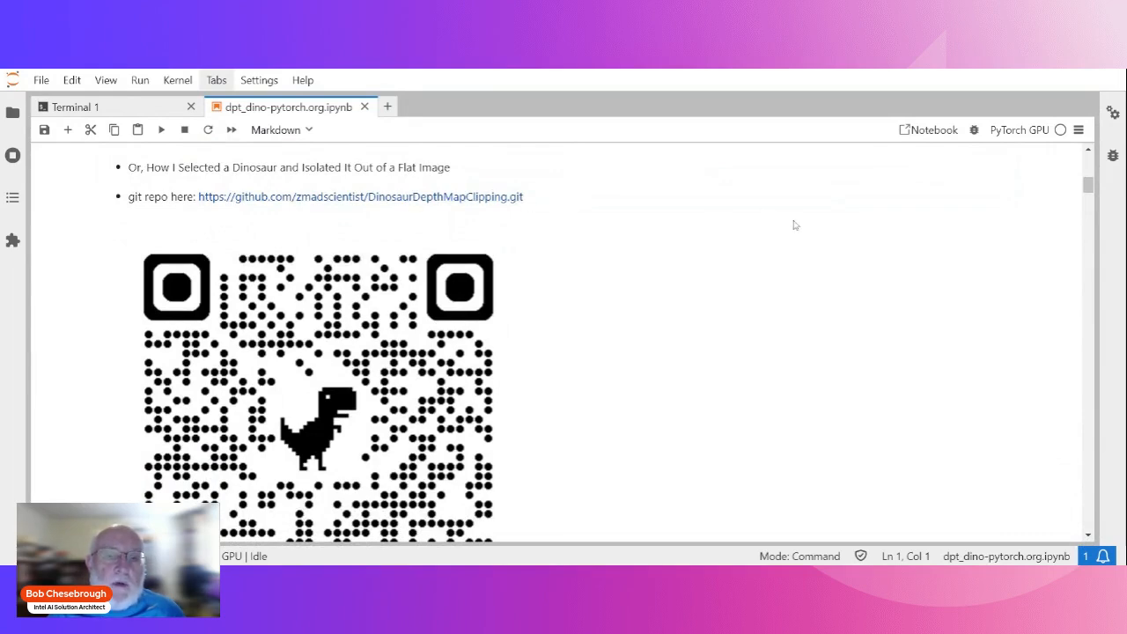
{"action": "left_click", "coordinate": [1090, 536]}
{"action": "left_click", "coordinate": [1089, 537]}
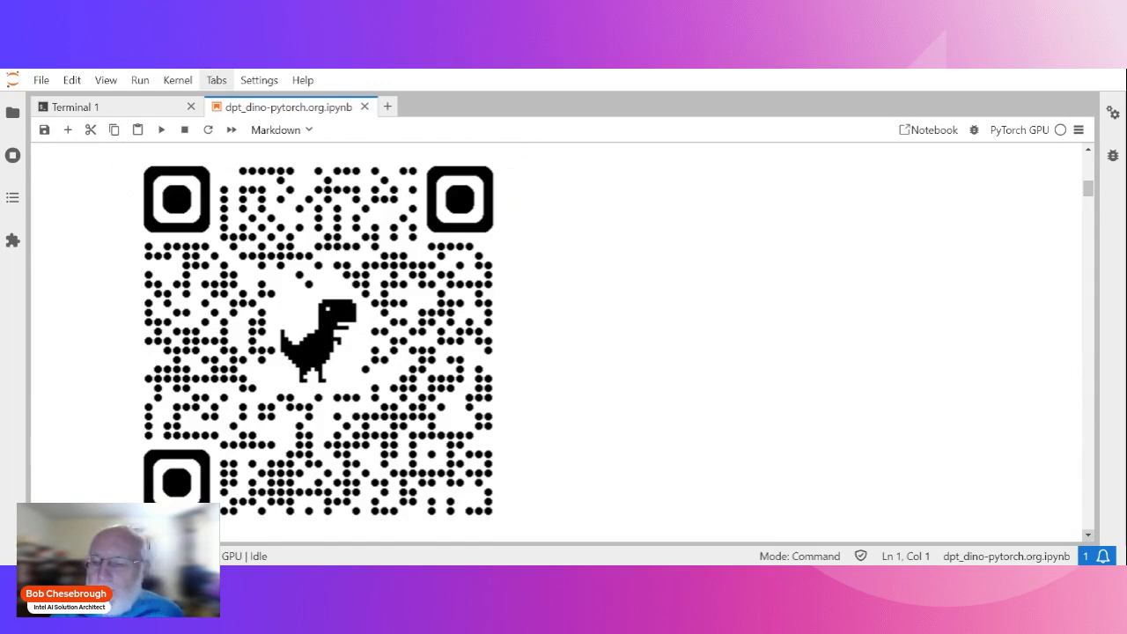
{"action": "left_click", "coordinate": [1090, 537]}
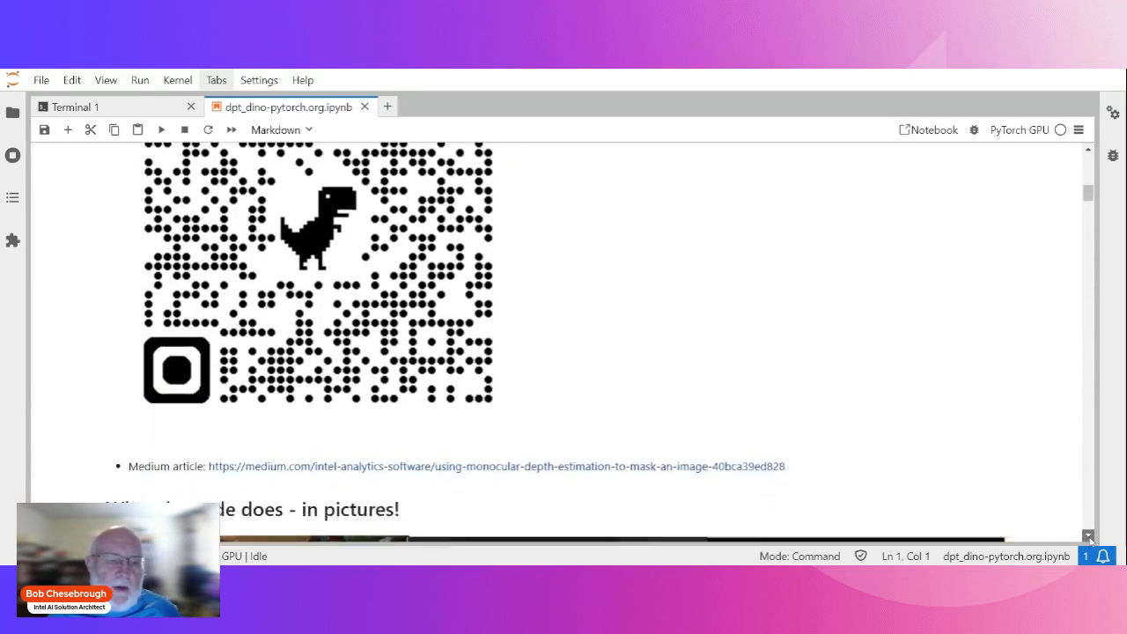
{"action": "left_click", "coordinate": [1090, 537]}
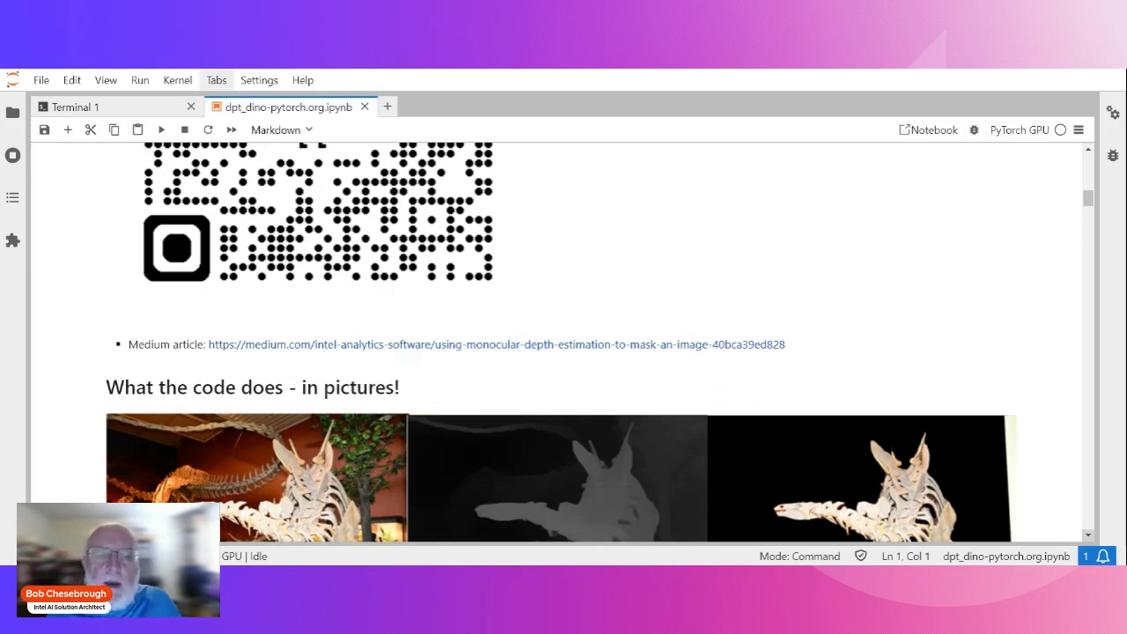
{"action": "left_click", "coordinate": [1089, 535]}
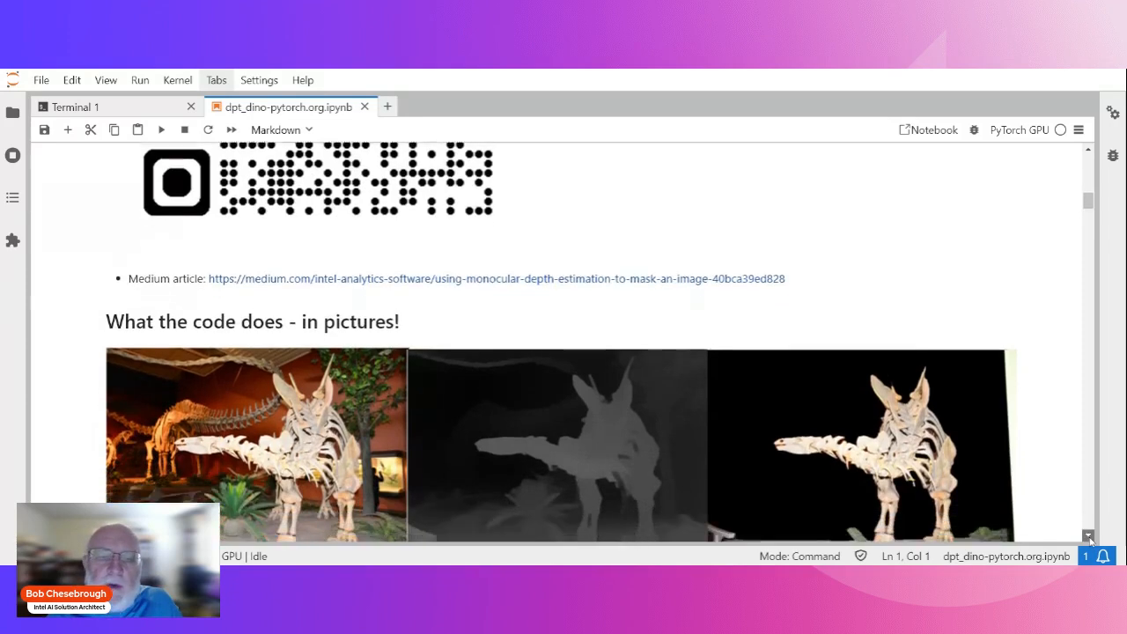
{"action": "left_click", "coordinate": [1090, 537]}
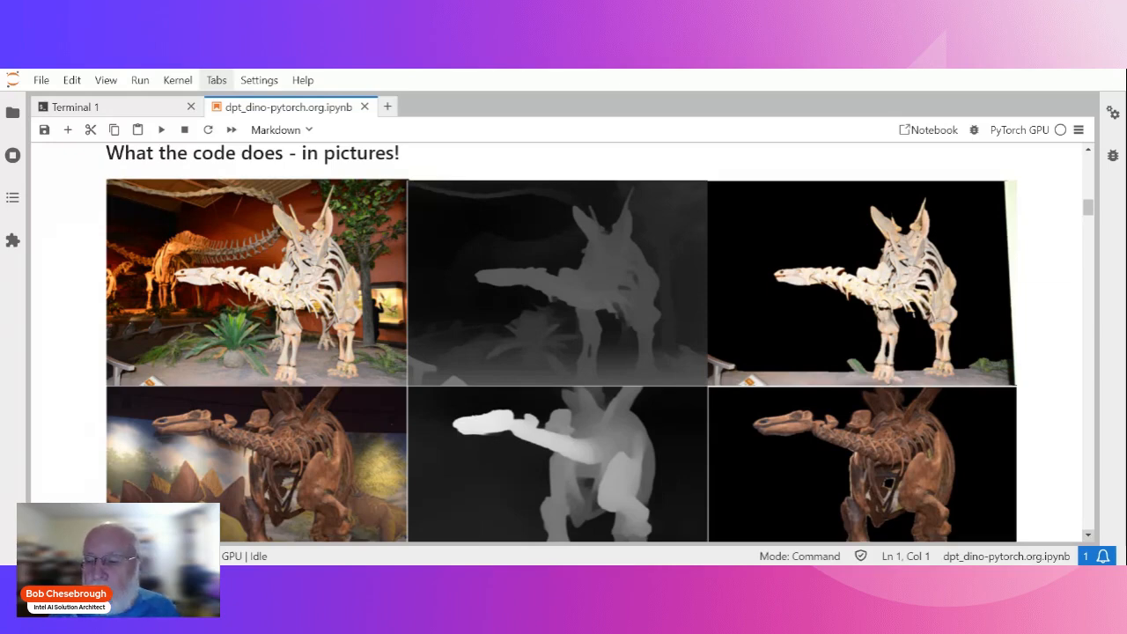
{"action": "left_click", "coordinate": [1089, 535]}
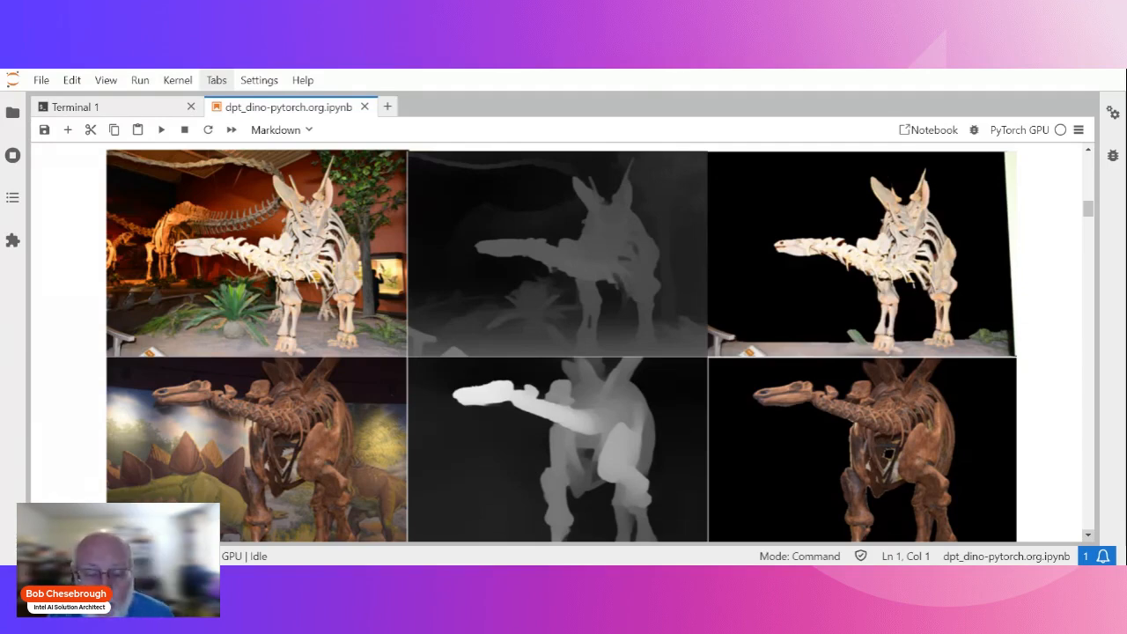
Step: Uncomment all pip-install lines in the setup cell with Ctrl+/ and save the notebook
{"action": "left_click", "coordinate": [1089, 536]}
{"action": "left_click_drag", "start_coordinate": [1090, 539], "coordinate": [1091, 539]}
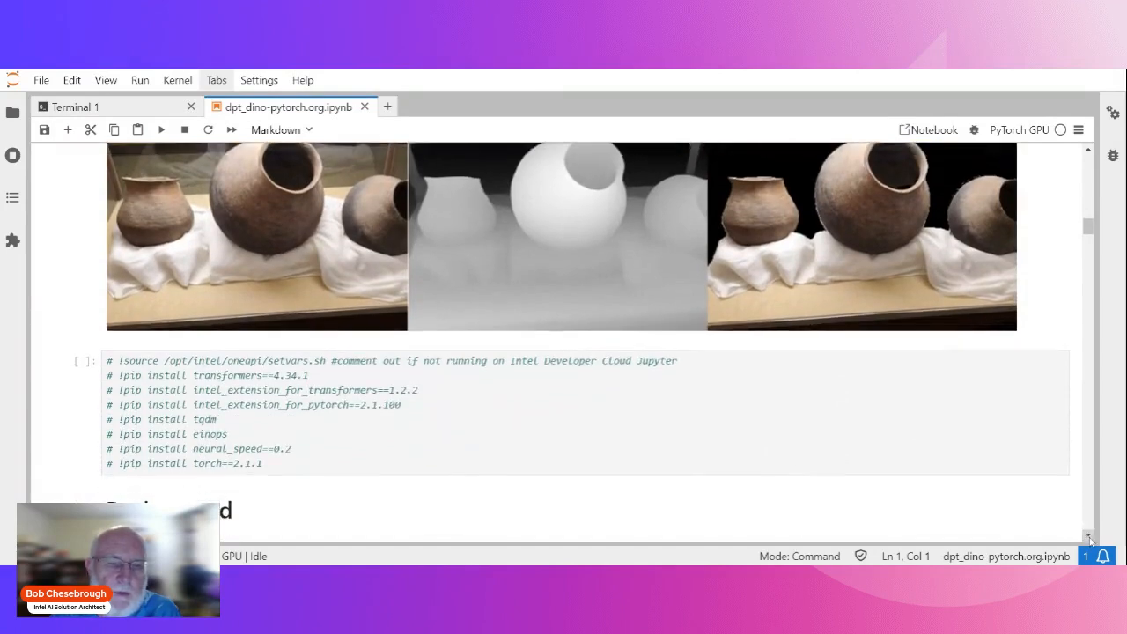
{"action": "left_click_drag", "start_coordinate": [1090, 539], "coordinate": [1090, 539]}
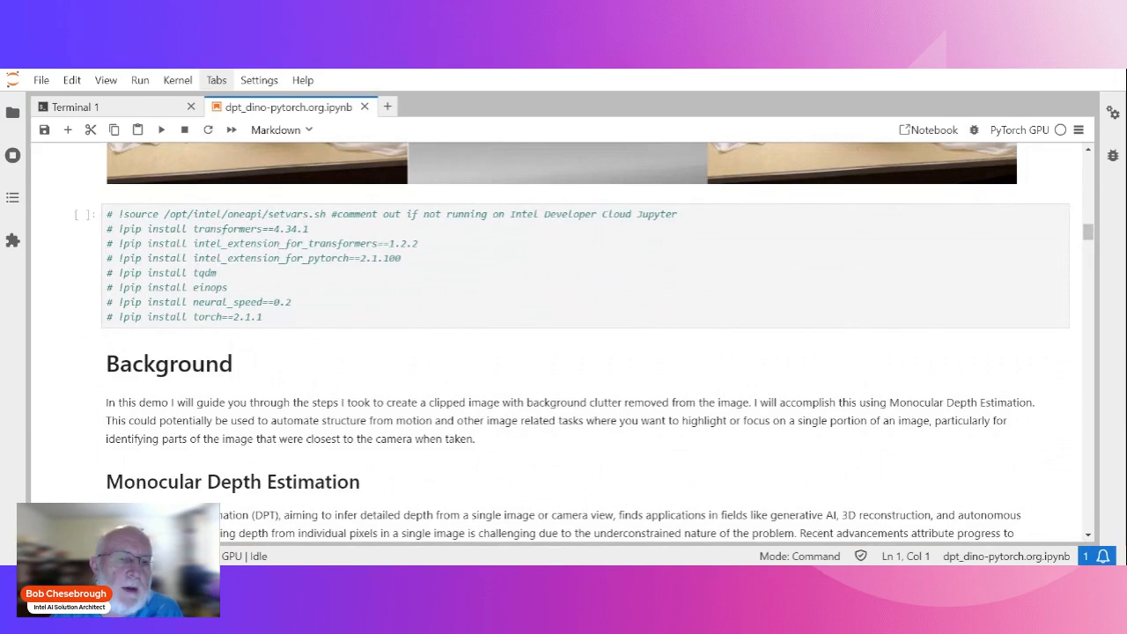
{"action": "left_click_drag", "start_coordinate": [264, 317], "coordinate": [98, 214]}
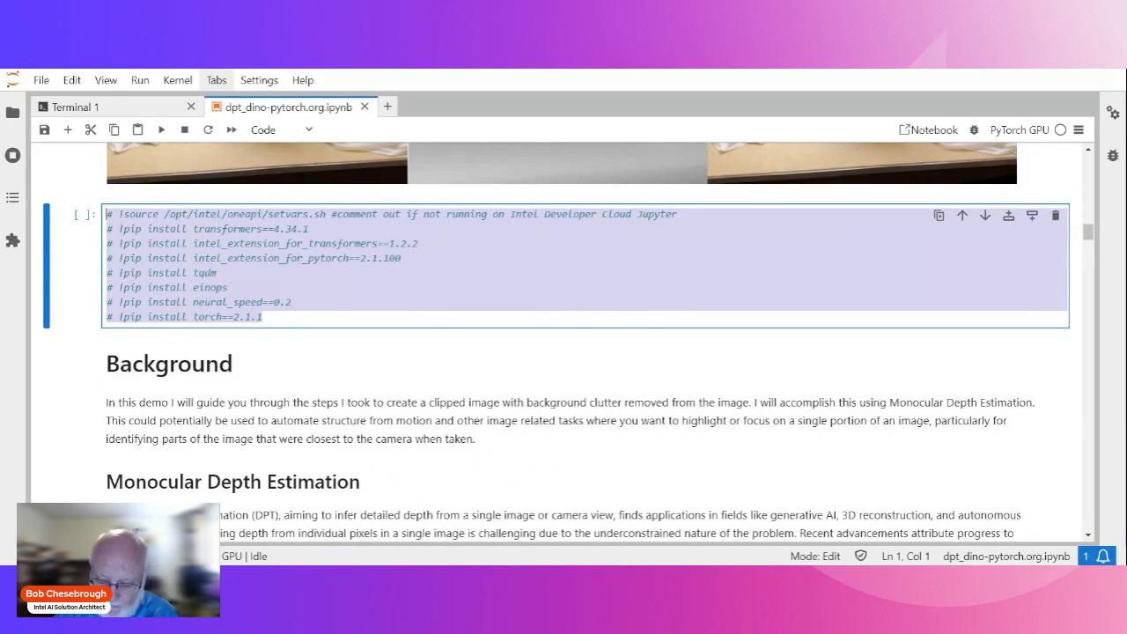
{"action": "key", "text": "ctrl+slash"}
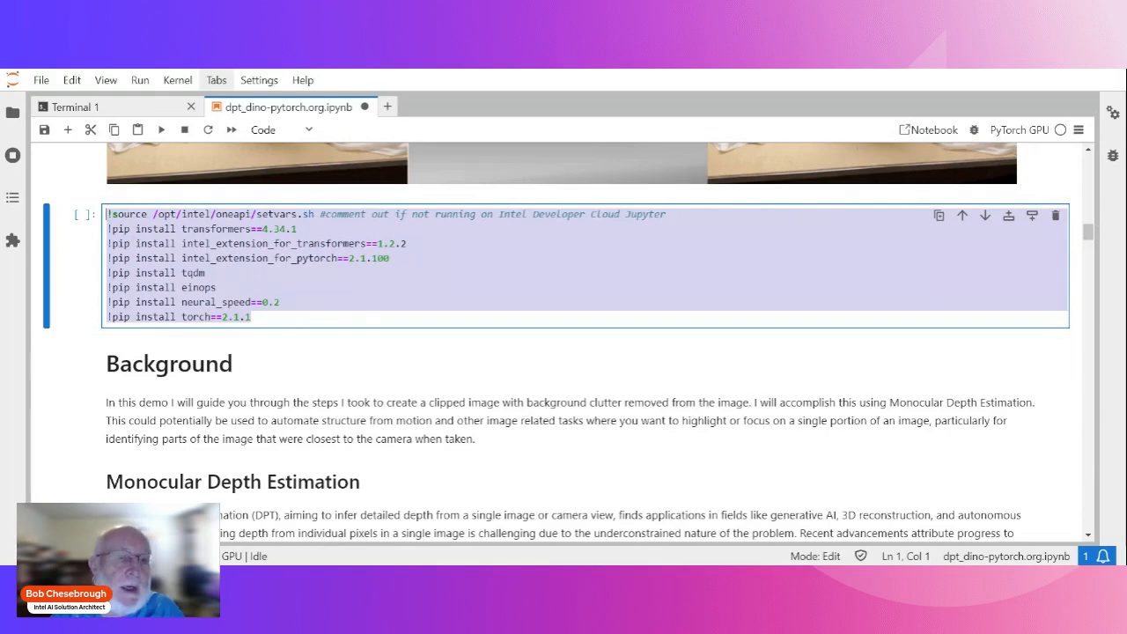
{"action": "left_click", "coordinate": [206, 273]}
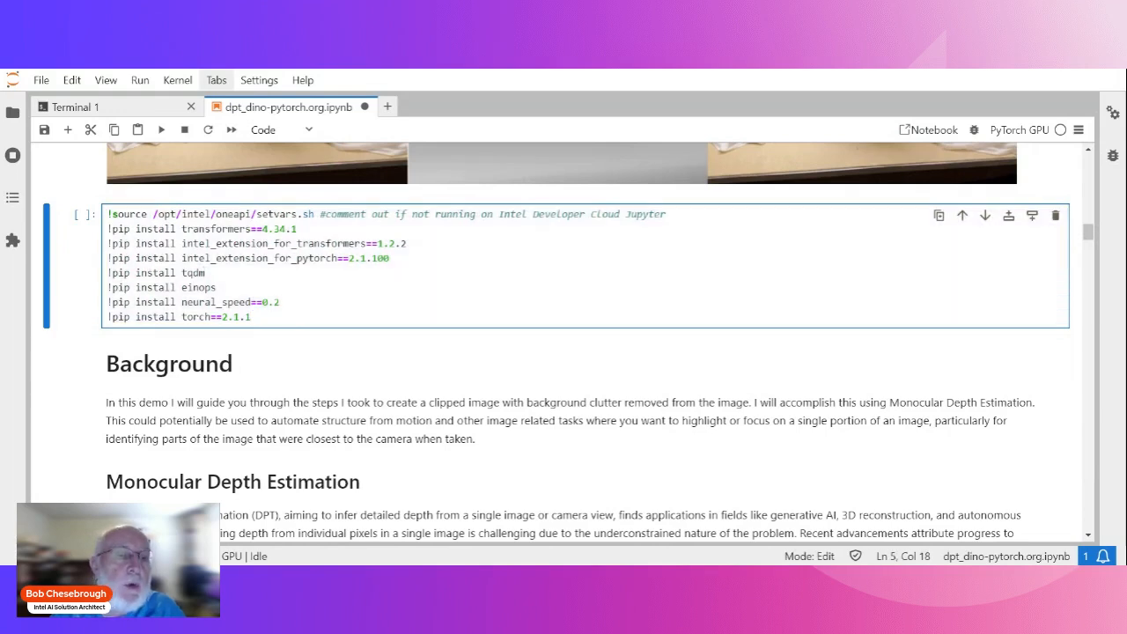
{"action": "key", "text": "ctrl+s"}
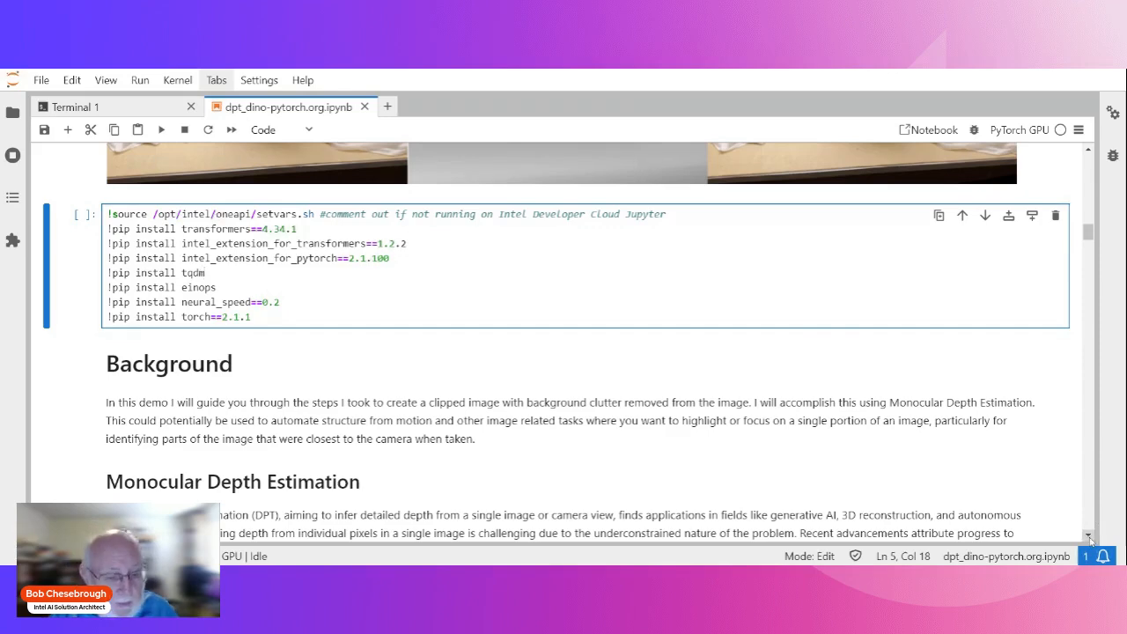
Step: Scroll down to the MiDaS explanation and the dpt-beit-large-512 model description
{"action": "left_click", "coordinate": [1090, 537]}
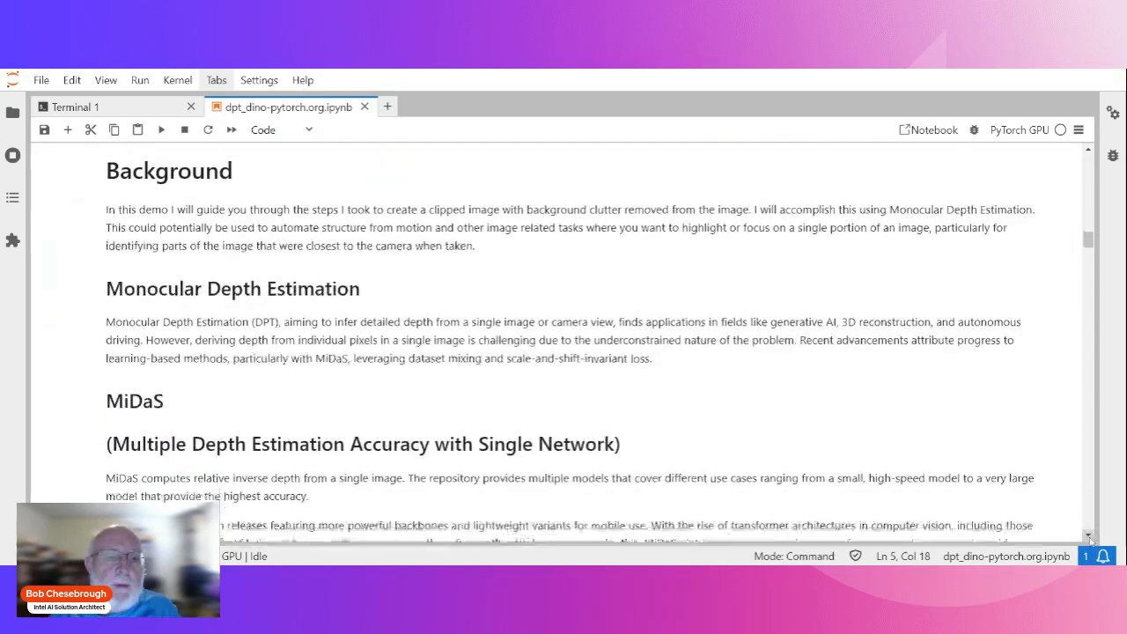
{"action": "left_click", "coordinate": [1089, 538]}
{"action": "left_click", "coordinate": [1090, 537]}
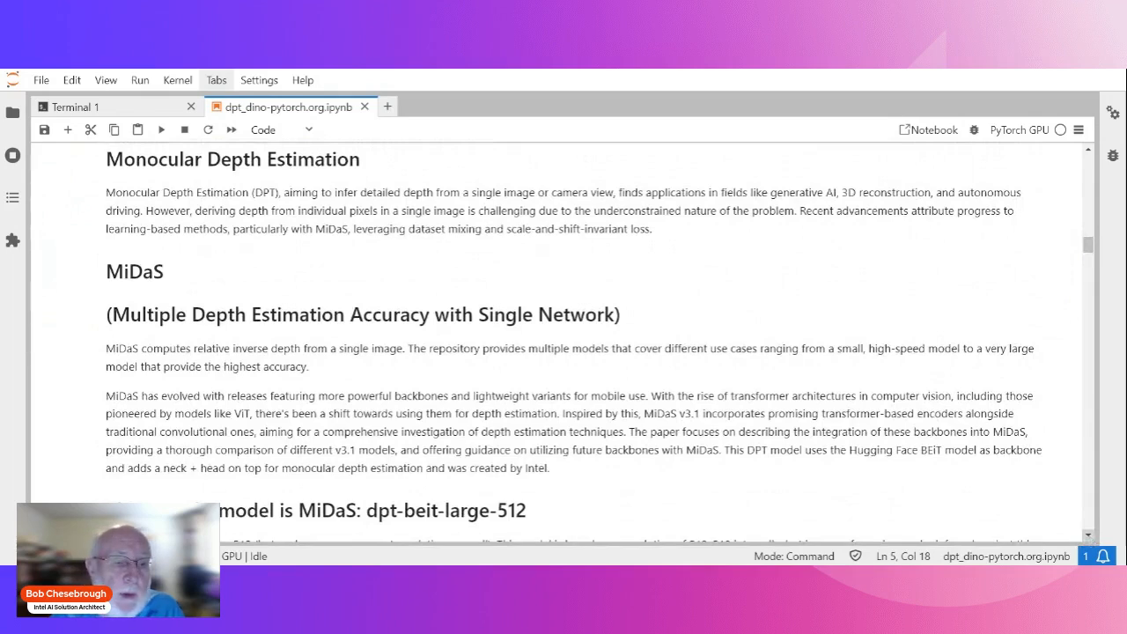
{"action": "left_click", "coordinate": [1089, 537]}
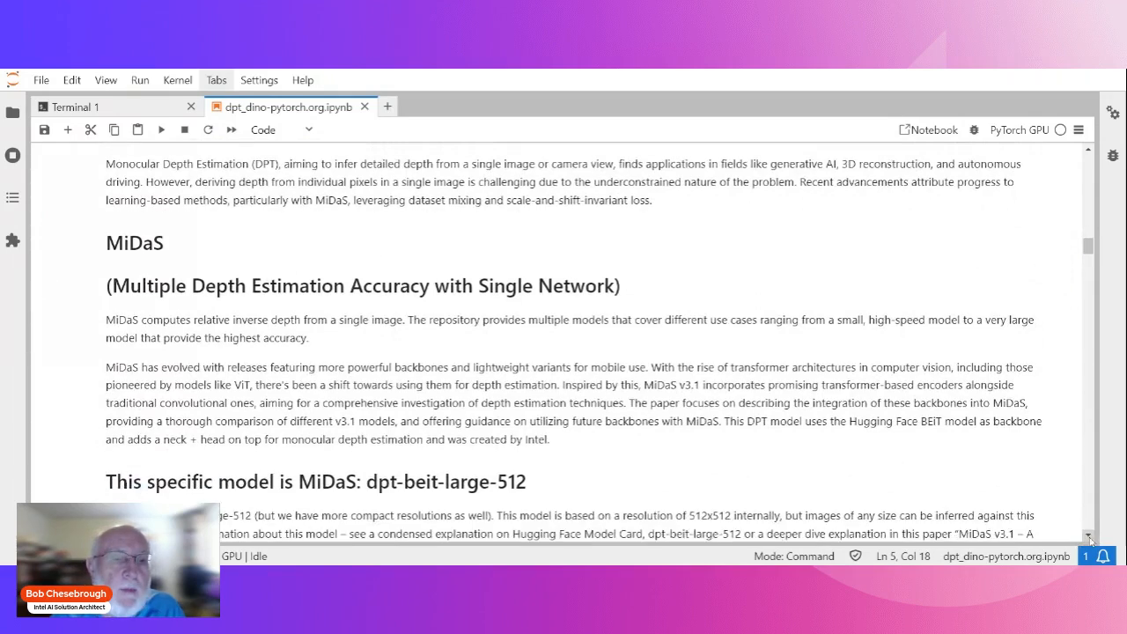
{"action": "left_click", "coordinate": [1090, 538]}
{"action": "left_click", "coordinate": [1089, 538]}
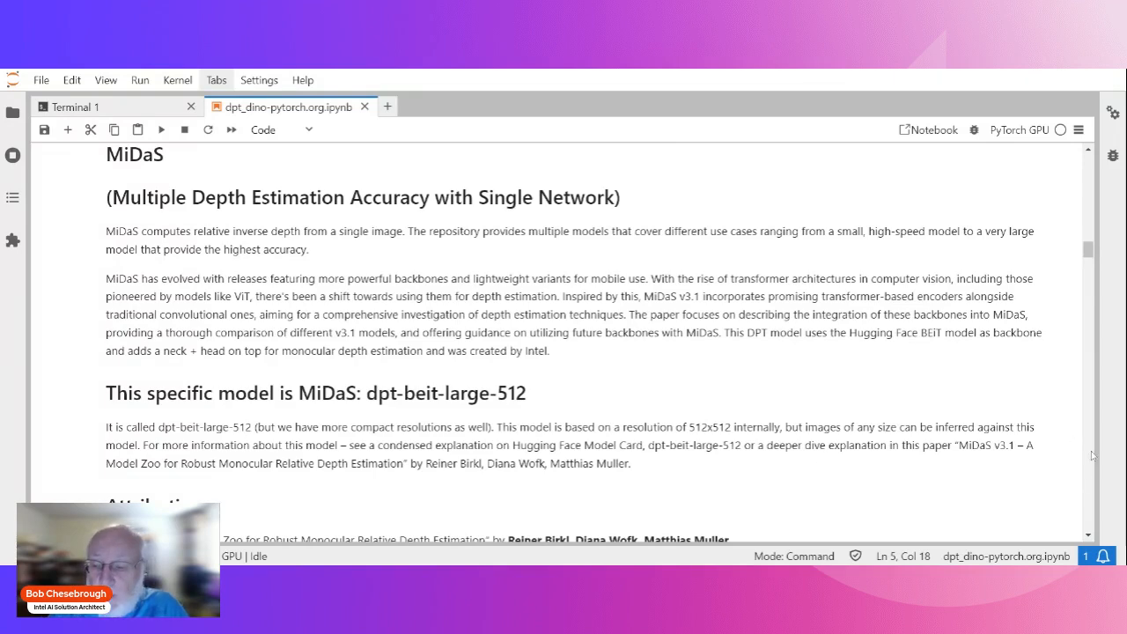
Step: Scroll down to the Attribution, Huggingface model card and Youtube Videos sections
{"action": "left_click", "coordinate": [1090, 537]}
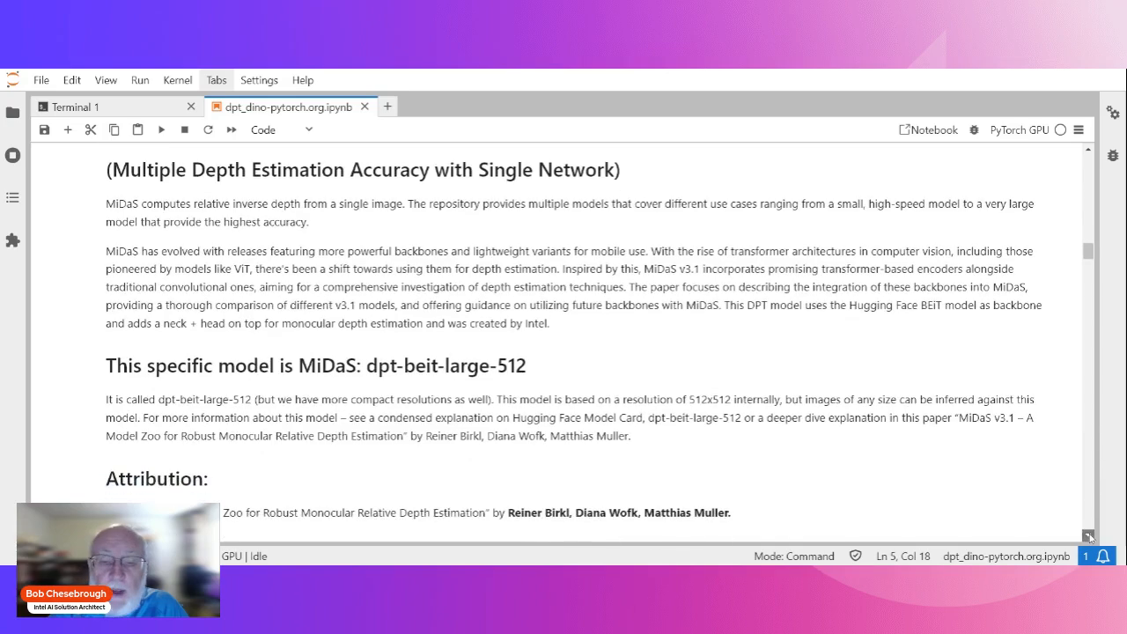
{"action": "left_click", "coordinate": [1091, 537]}
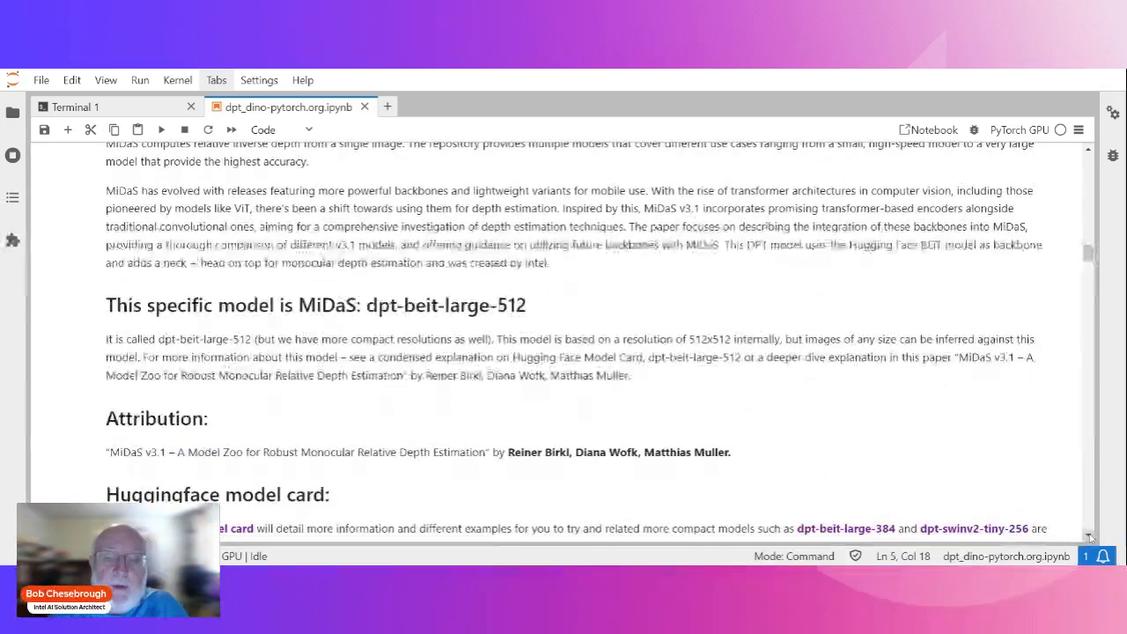
{"action": "left_click", "coordinate": [1091, 538]}
{"action": "left_click", "coordinate": [1090, 537]}
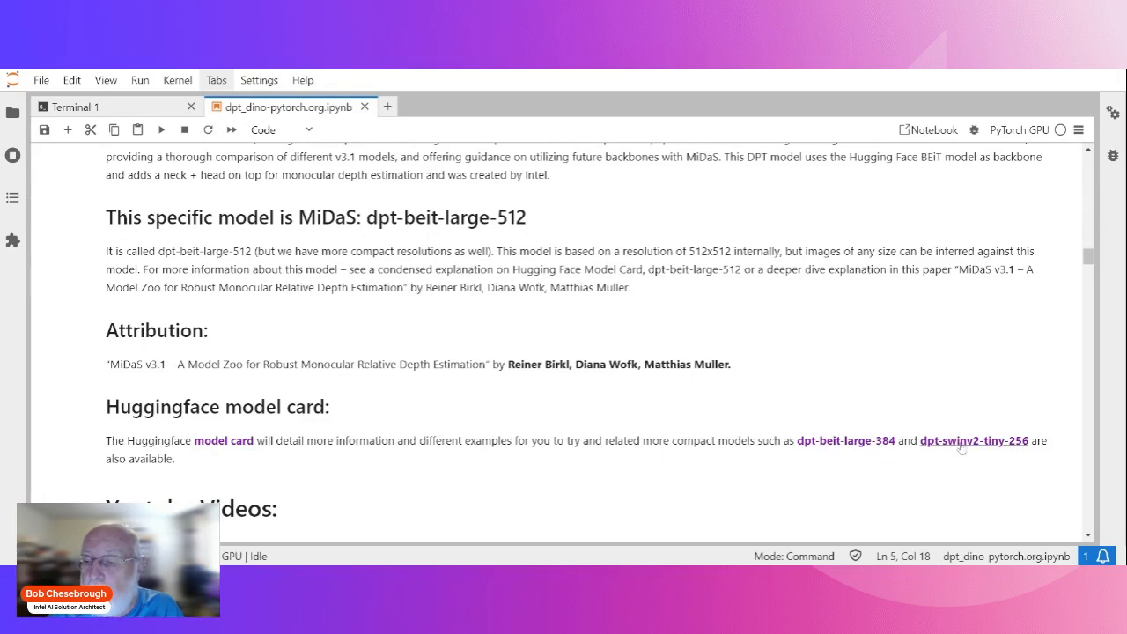
{"action": "left_click", "coordinate": [1089, 535]}
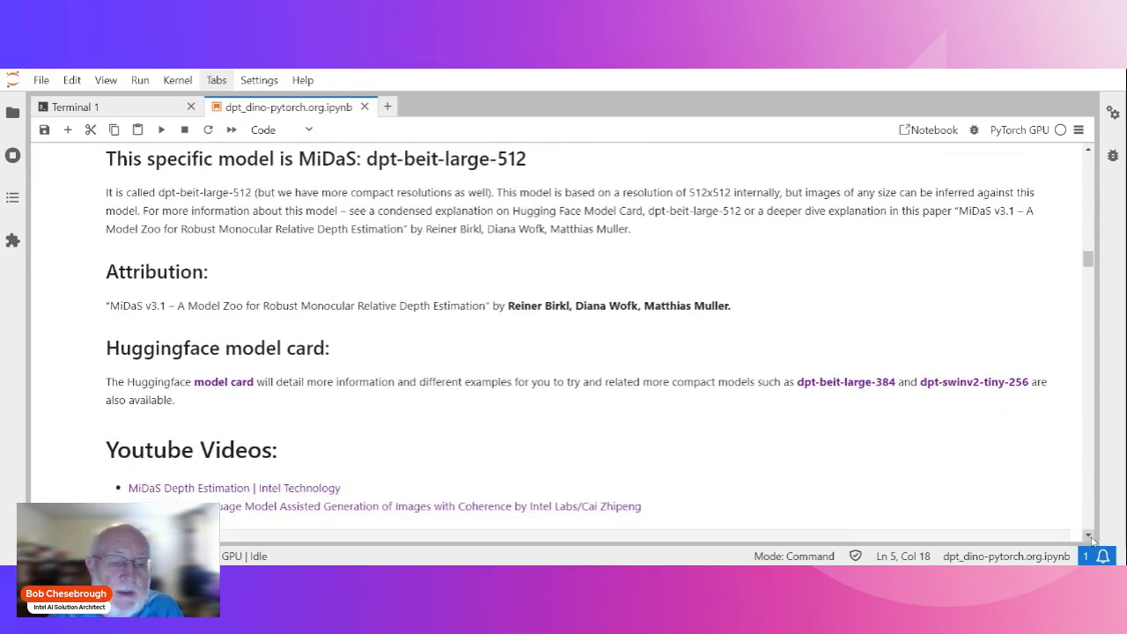
{"action": "left_click", "coordinate": [1089, 534]}
{"action": "left_click", "coordinate": [1090, 535]}
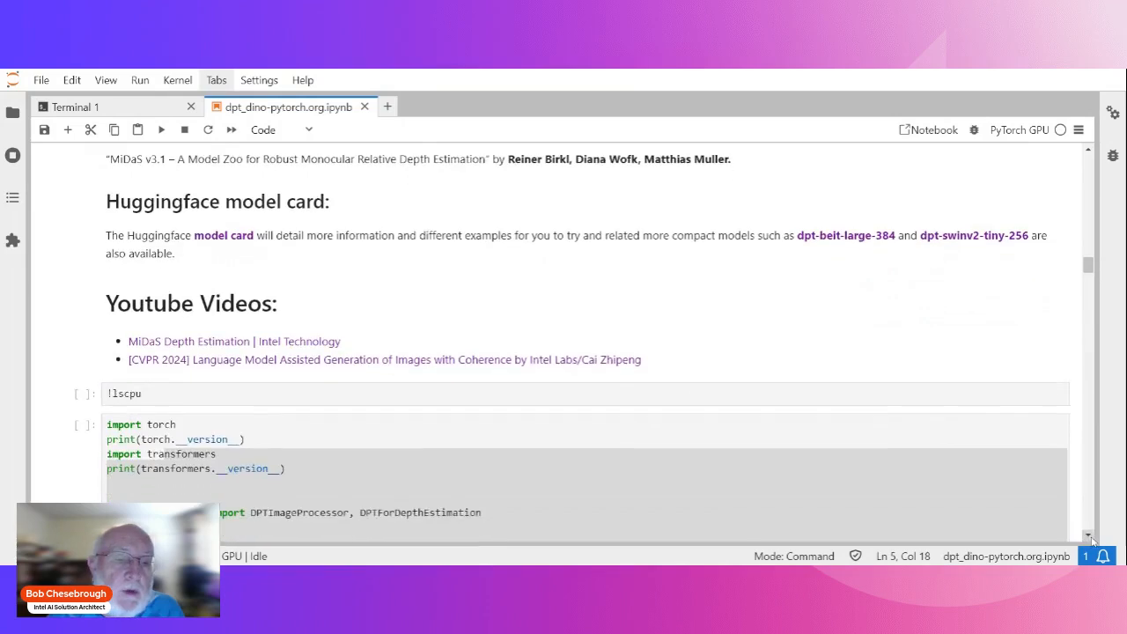
{"action": "left_click", "coordinate": [1089, 534]}
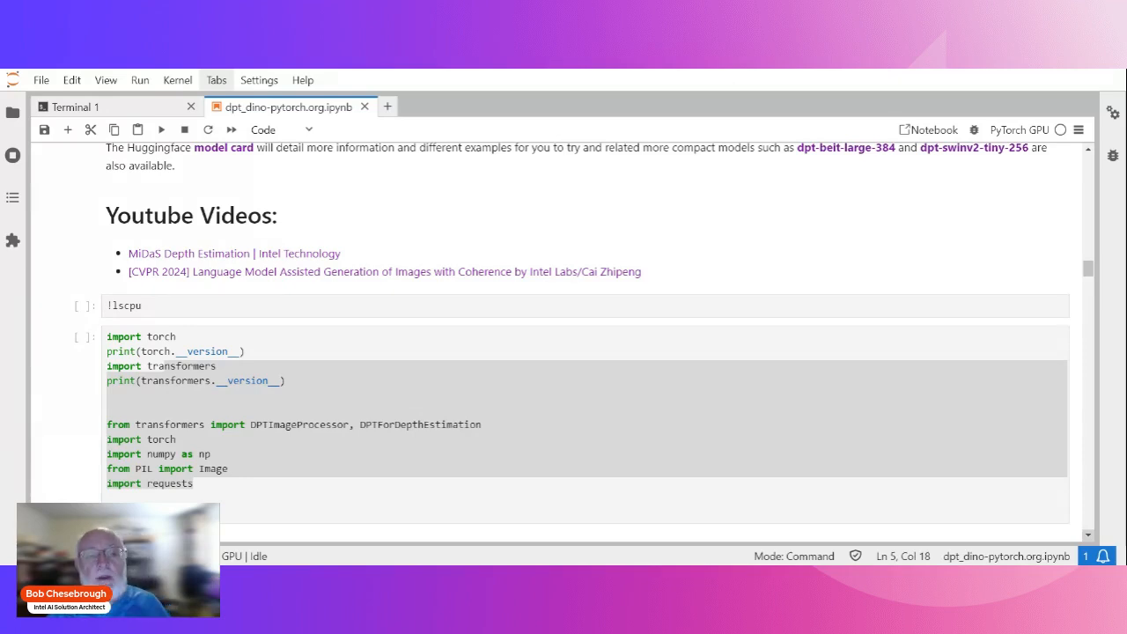
{"action": "scroll", "coordinate": [572, 364], "scroll_direction": "down", "scroll_amount": 1}
{"action": "scroll", "coordinate": [571, 364], "scroll_direction": "down", "scroll_amount": 1}
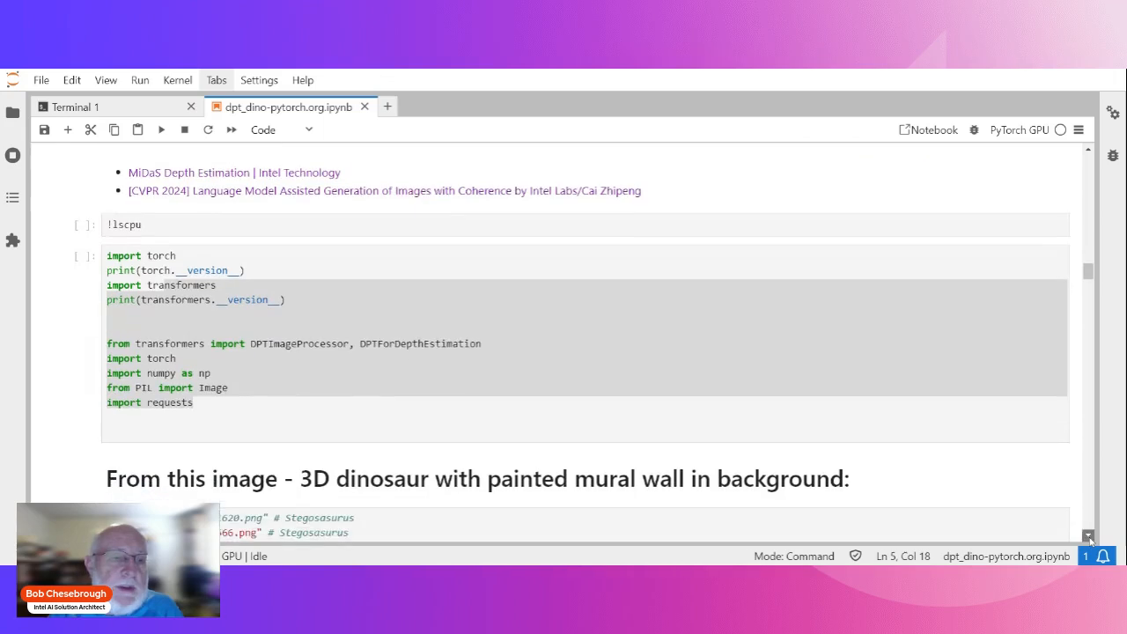
{"action": "scroll", "coordinate": [572, 364], "scroll_direction": "down", "scroll_amount": 1}
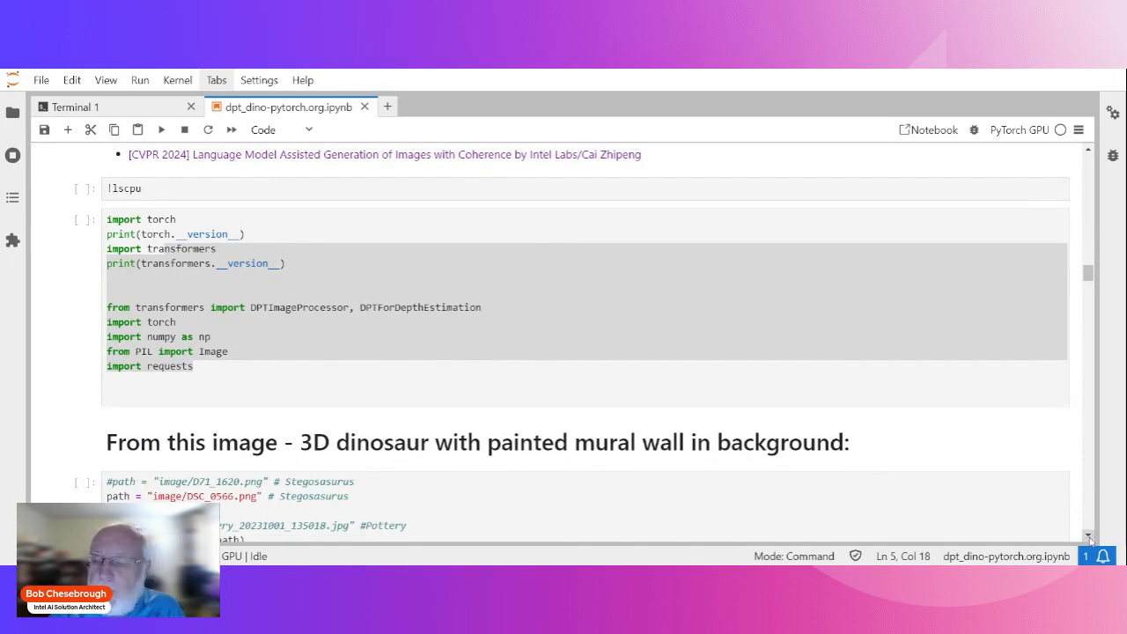
Step: Scroll from the imports cell past the stegosaurus photo to the 'mural removed' result
{"action": "left_click", "coordinate": [1089, 539]}
{"action": "left_click", "coordinate": [1089, 539]}
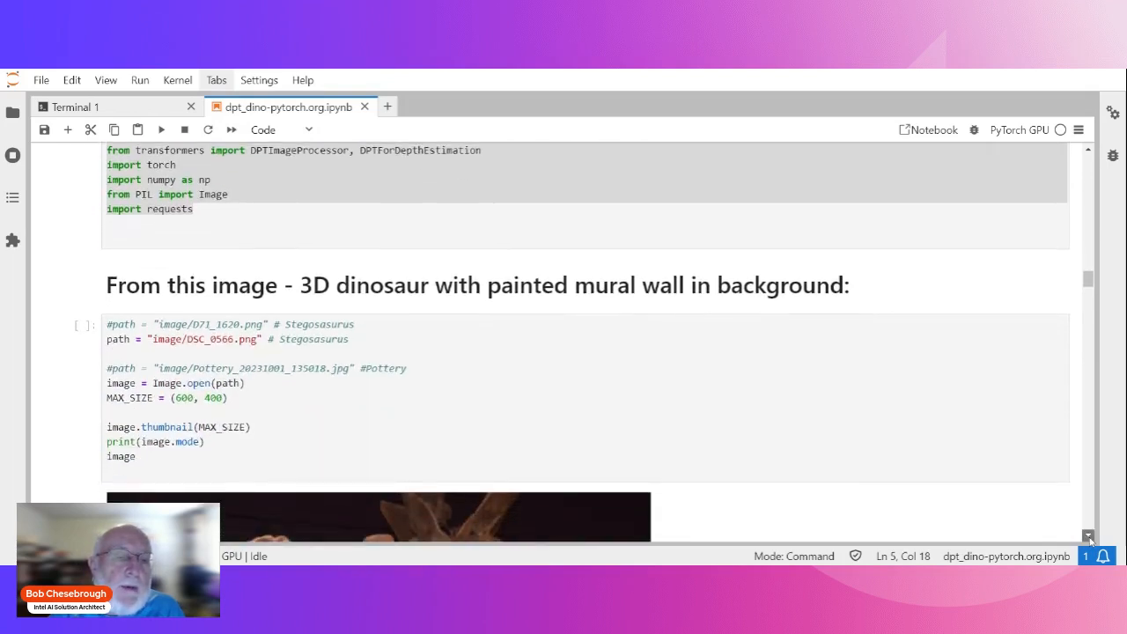
{"action": "left_click", "coordinate": [1090, 539]}
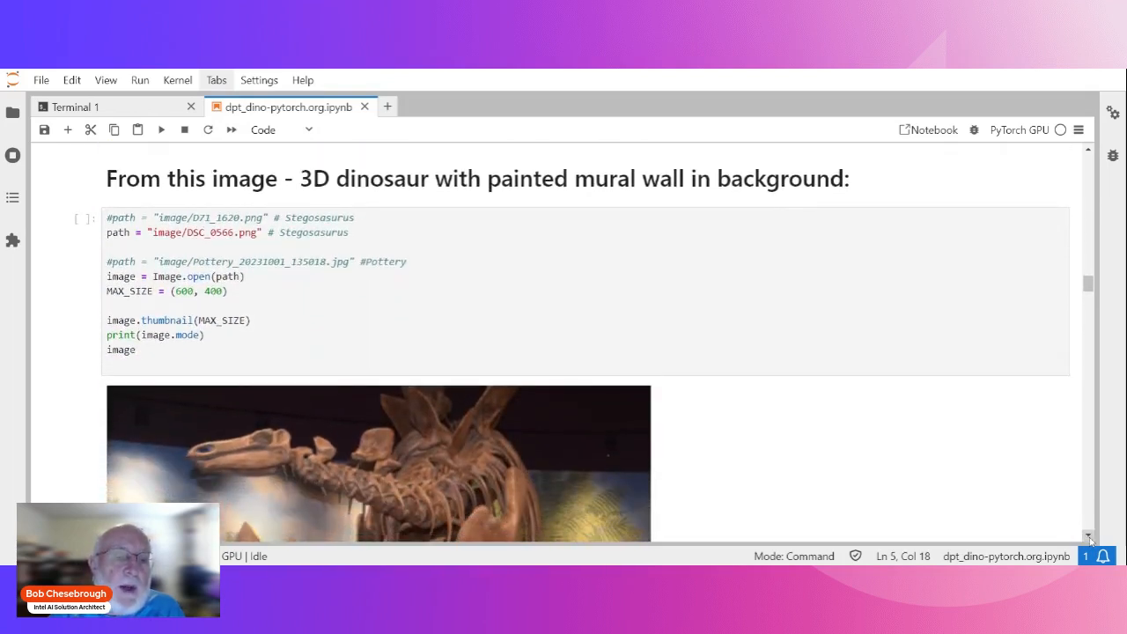
{"action": "left_click", "coordinate": [1089, 539]}
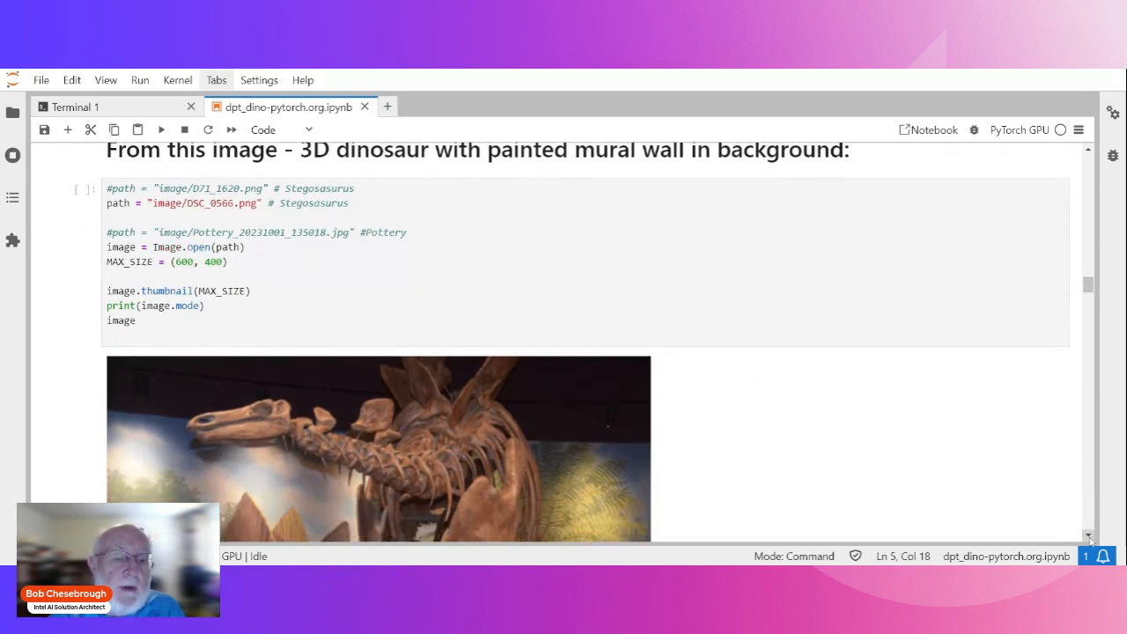
{"action": "left_click", "coordinate": [1090, 539]}
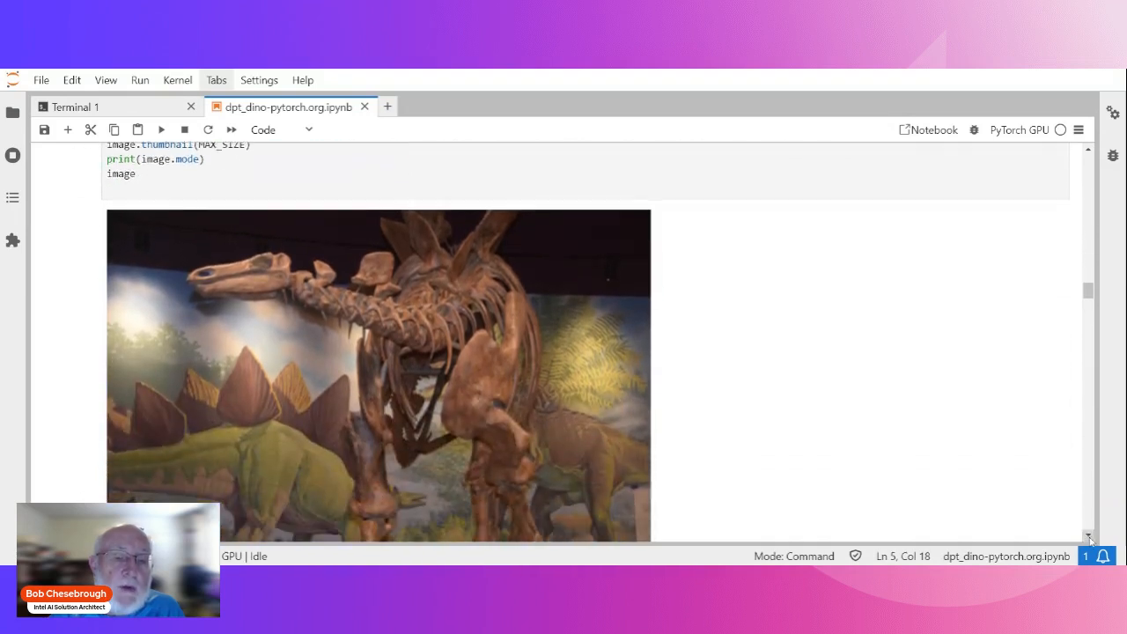
{"action": "left_click", "coordinate": [1090, 539]}
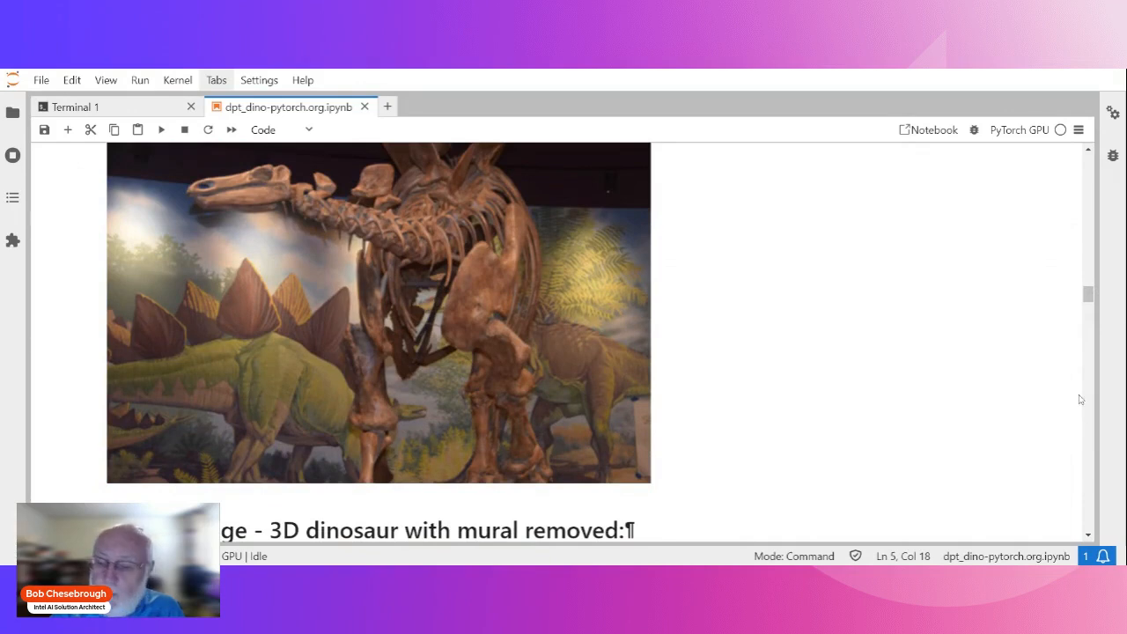
{"action": "left_click", "coordinate": [1090, 539]}
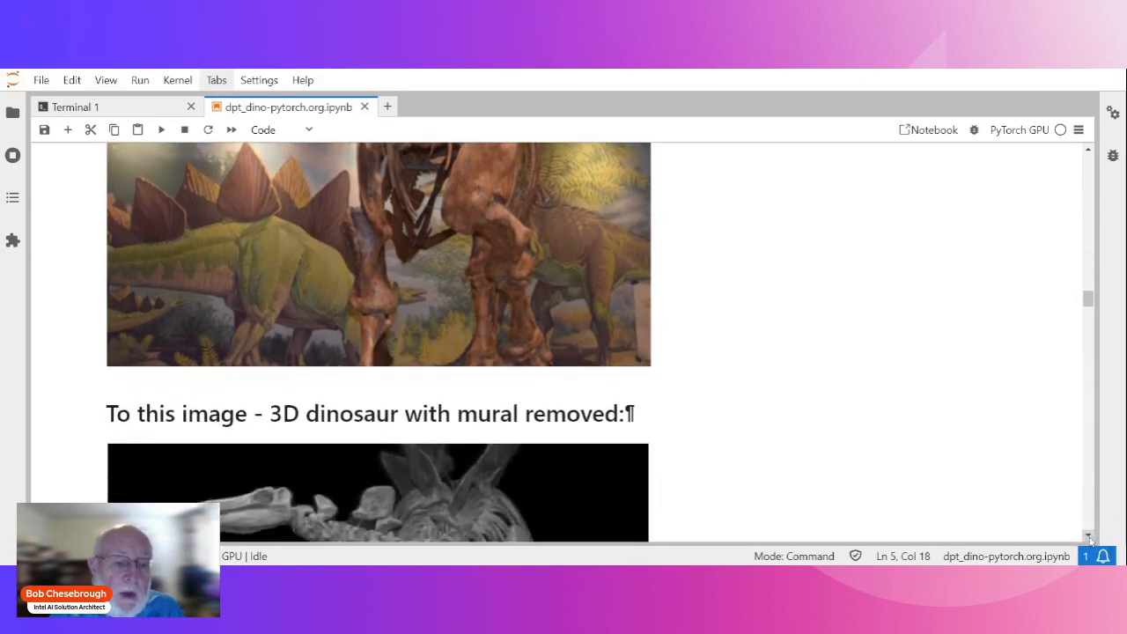
{"action": "left_click", "coordinate": [1089, 539]}
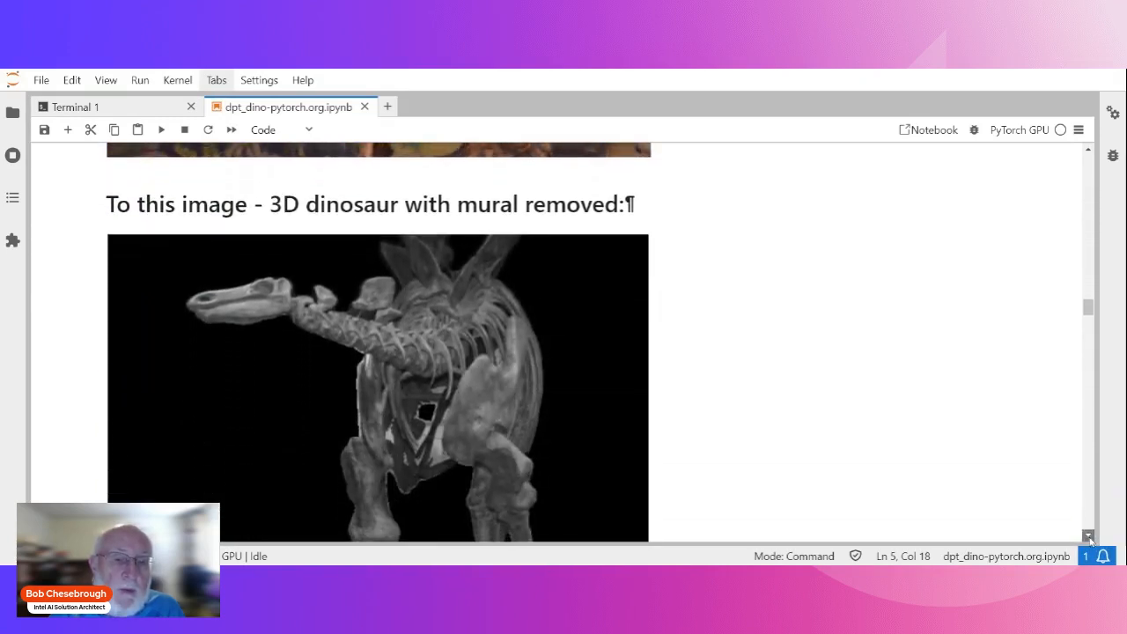
{"action": "left_click", "coordinate": [1090, 539]}
{"action": "left_click", "coordinate": [1090, 539]}
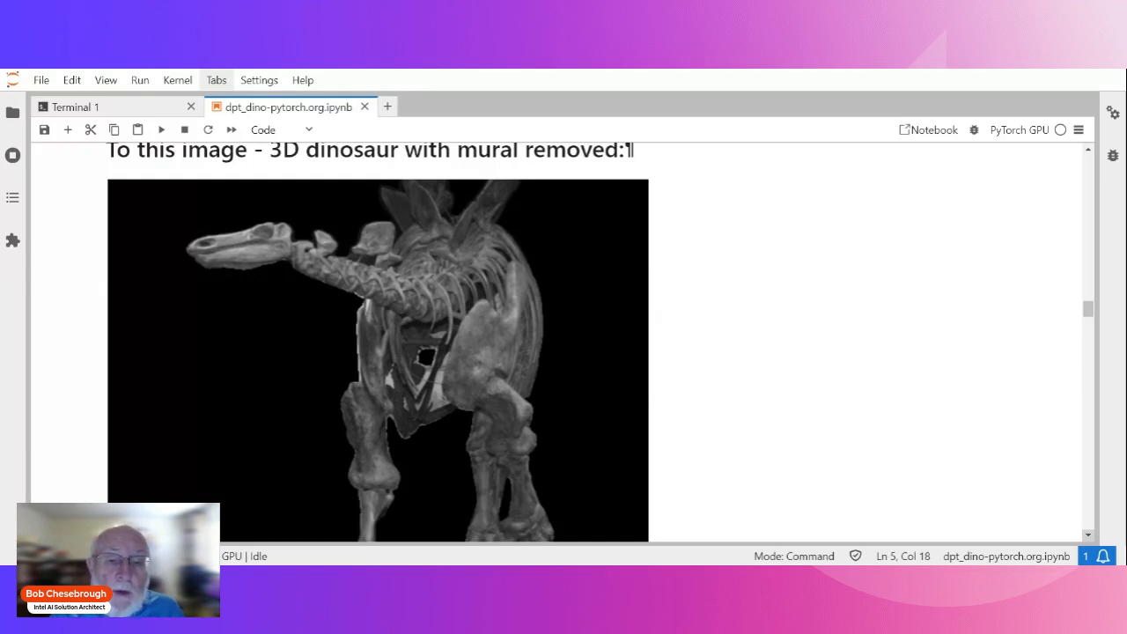
{"action": "scroll", "coordinate": [1090, 538], "scroll_direction": "down", "scroll_amount": 5}
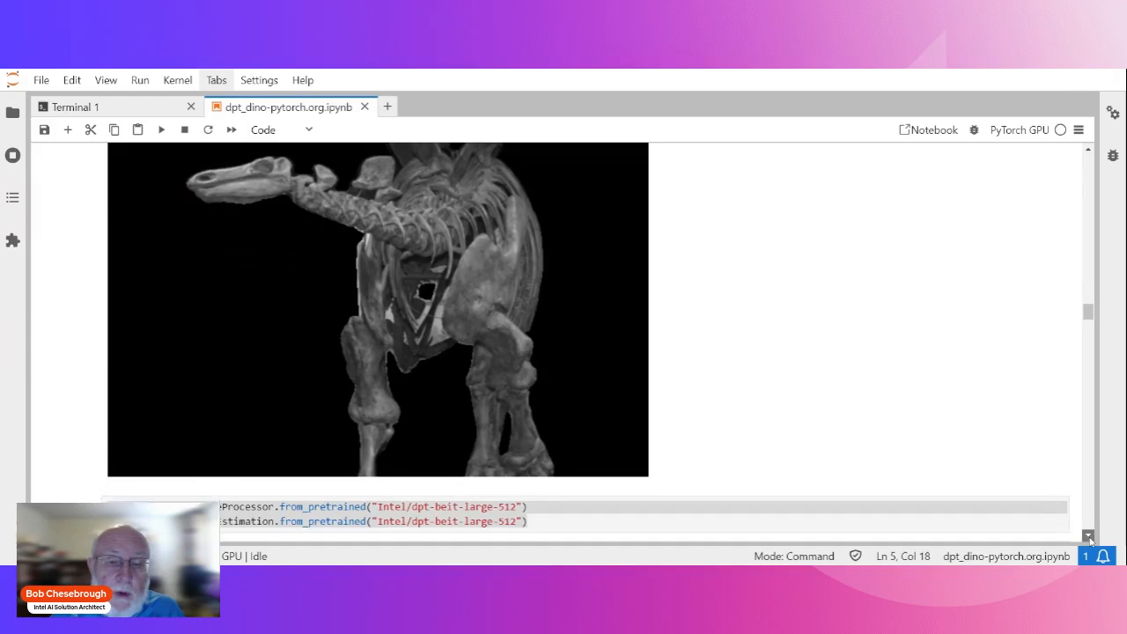
{"action": "scroll", "coordinate": [1090, 538], "scroll_direction": "down", "scroll_amount": 1}
{"action": "scroll", "coordinate": [1090, 538], "scroll_direction": "down", "scroll_amount": 1}
{"action": "scroll", "coordinate": [1090, 538], "scroll_direction": "down", "scroll_amount": 1}
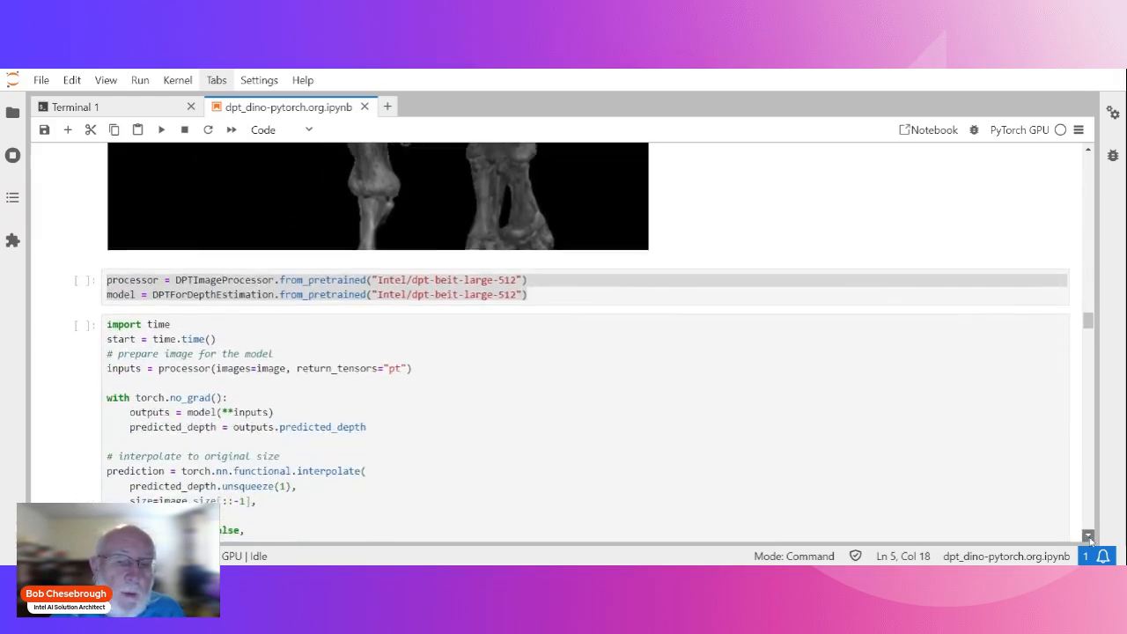
{"action": "scroll", "coordinate": [1089, 538], "scroll_direction": "down", "scroll_amount": 1}
{"action": "scroll", "coordinate": [1089, 537], "scroll_direction": "down", "scroll_amount": 1}
{"action": "scroll", "coordinate": [1090, 537], "scroll_direction": "down", "scroll_amount": 1}
{"action": "scroll", "coordinate": [1090, 537], "scroll_direction": "down", "scroll_amount": 1}
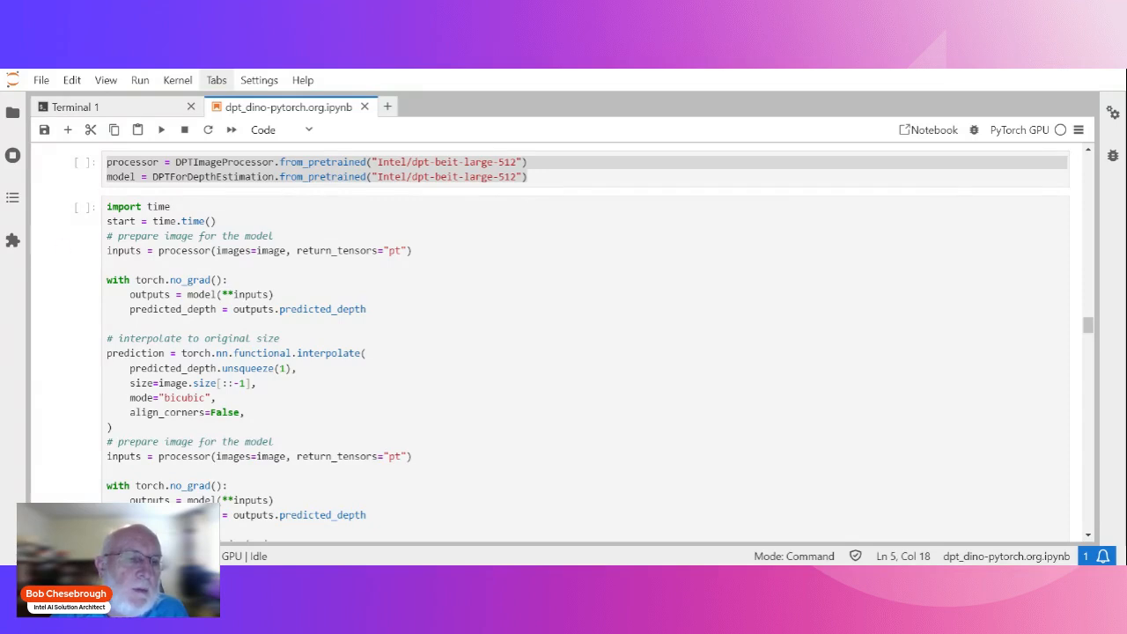
Step: Edit the depth-prediction cell and highlight its predicted_depth line for explanation
{"action": "double_click", "coordinate": [124, 250]}
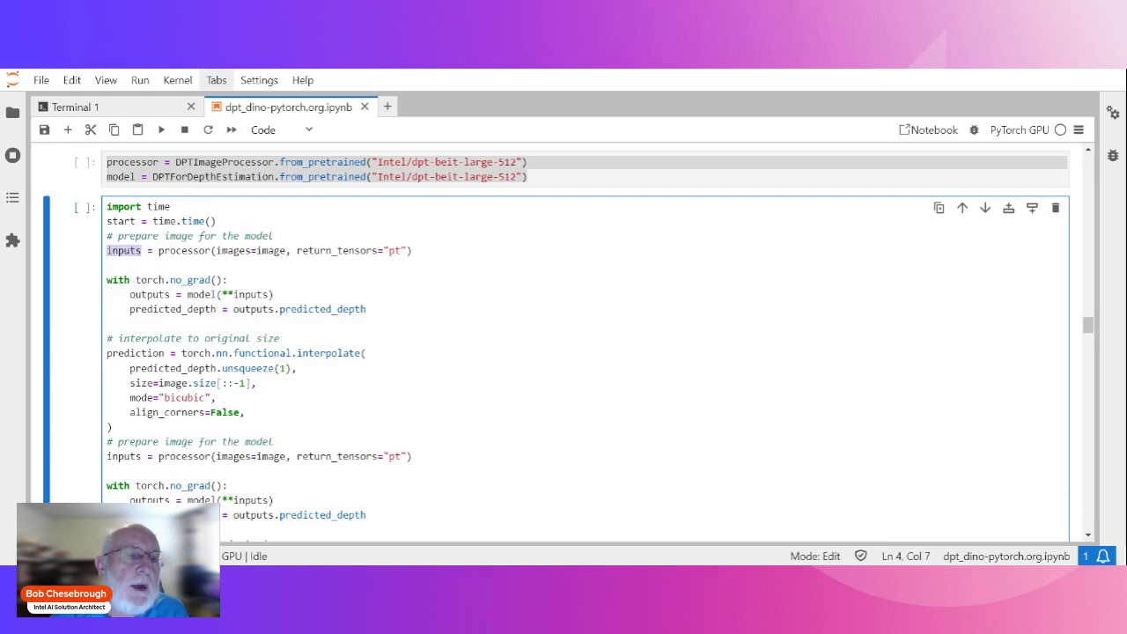
{"action": "scroll", "coordinate": [557, 343], "scroll_direction": "down", "scroll_amount": 2}
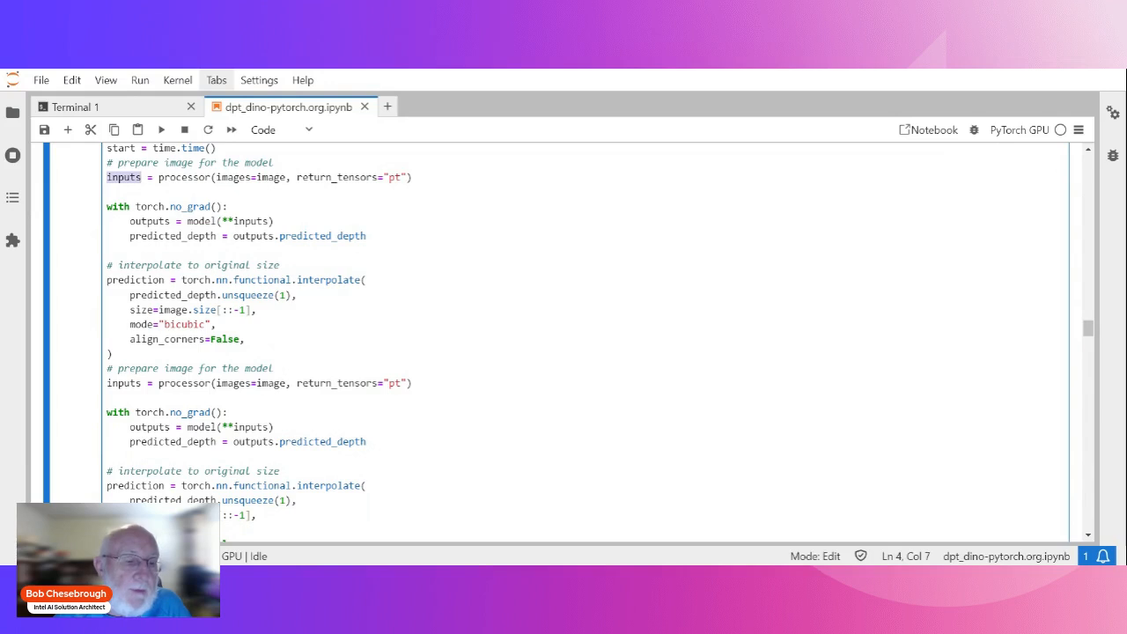
{"action": "scroll", "coordinate": [564, 343], "scroll_direction": "down", "scroll_amount": 2}
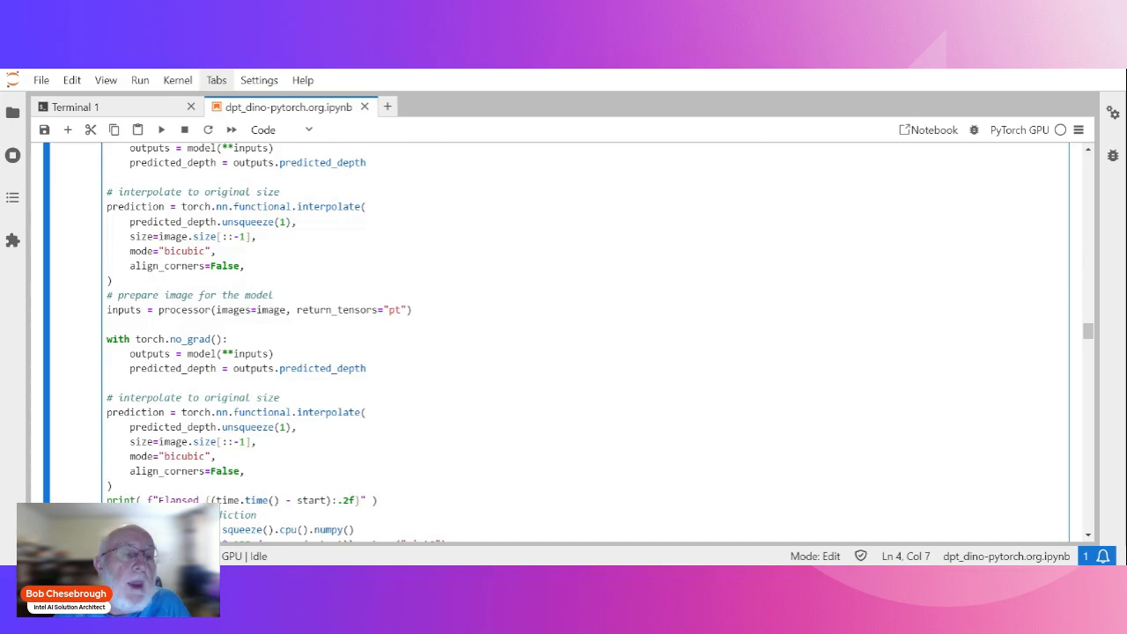
{"action": "scroll", "coordinate": [564, 343], "scroll_direction": "down", "scroll_amount": 2}
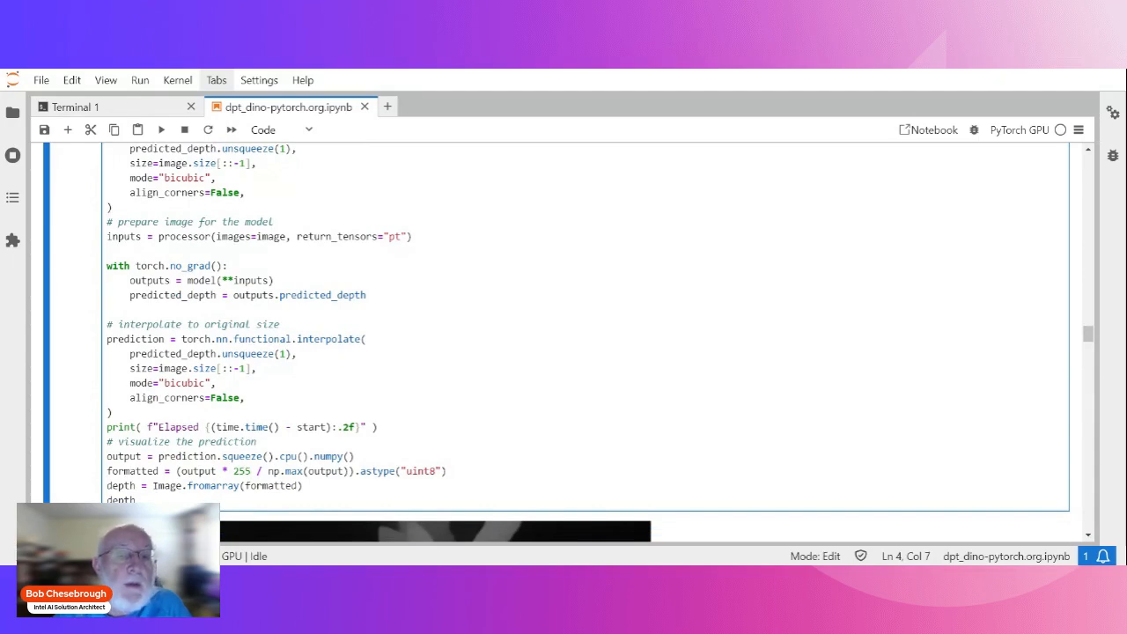
{"action": "left_click_drag", "start_coordinate": [617, 295], "coordinate": [128, 295]}
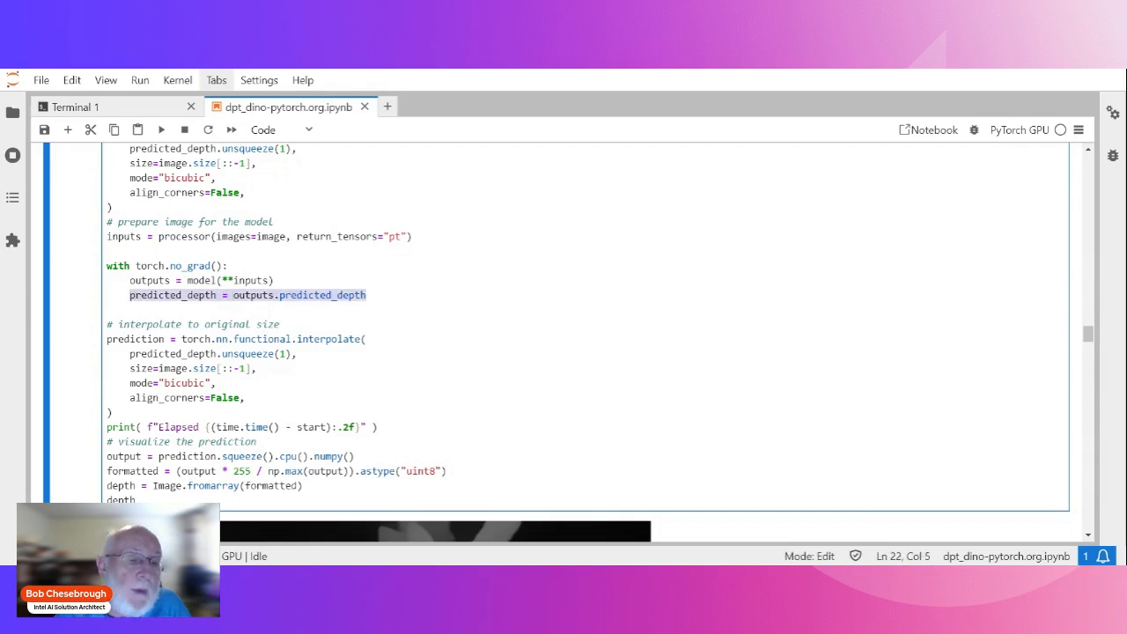
{"action": "scroll", "coordinate": [564, 325], "scroll_direction": "down", "scroll_amount": 2}
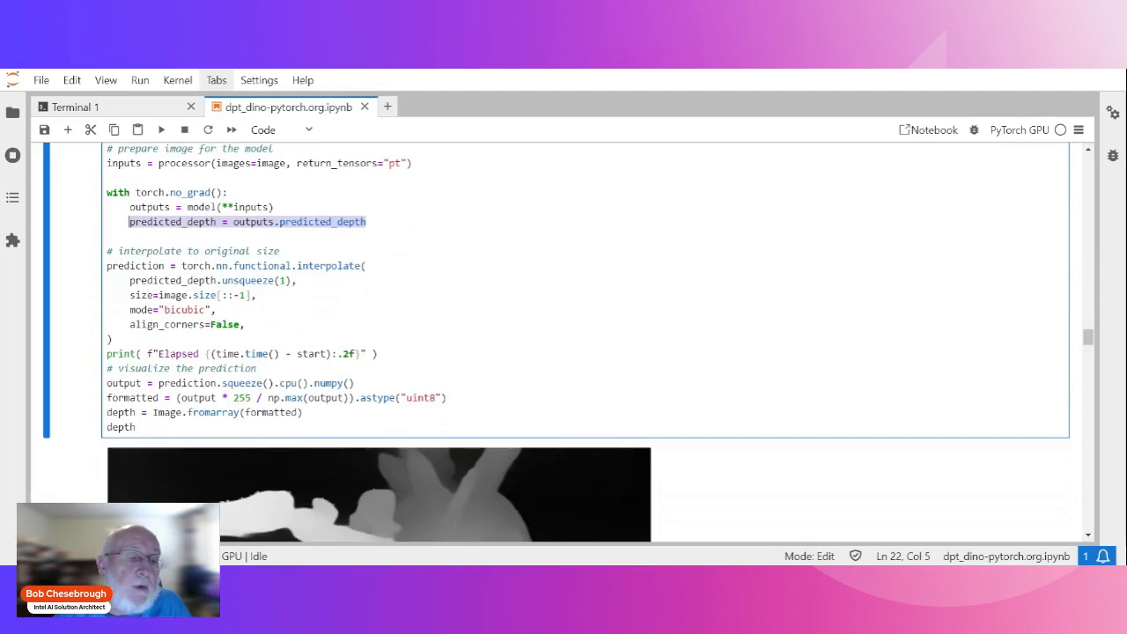
Step: Highlight the interpolate-to-original-size block, then leave edit mode to reveal the depth map
{"action": "left_click_drag", "start_coordinate": [245, 324], "coordinate": [107, 266]}
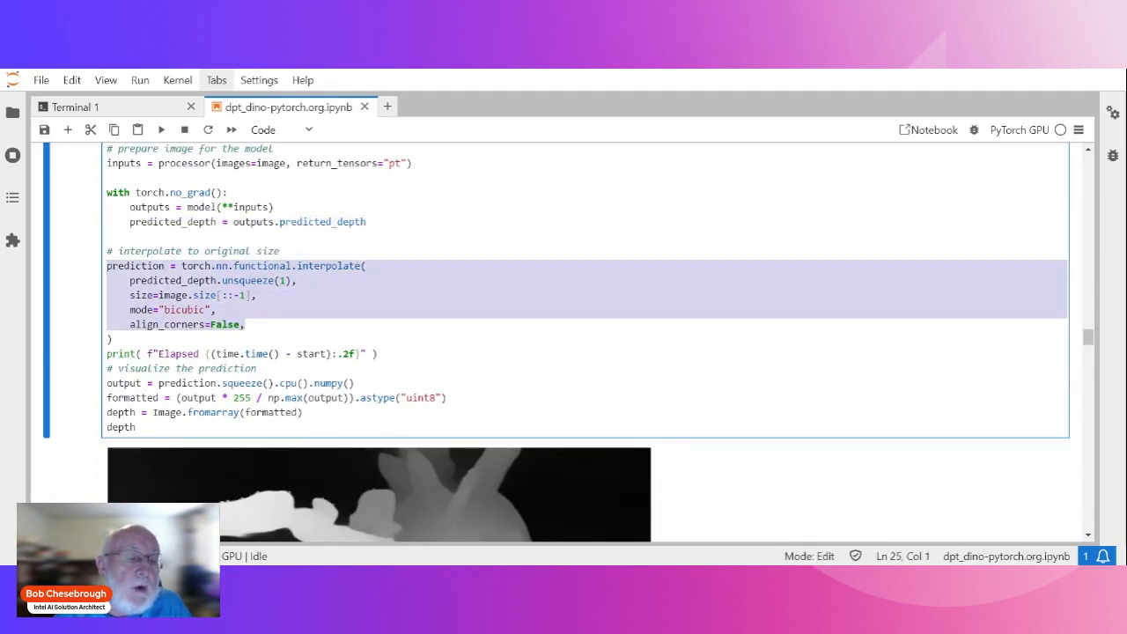
{"action": "scroll", "coordinate": [564, 335], "scroll_direction": "down", "scroll_amount": 2}
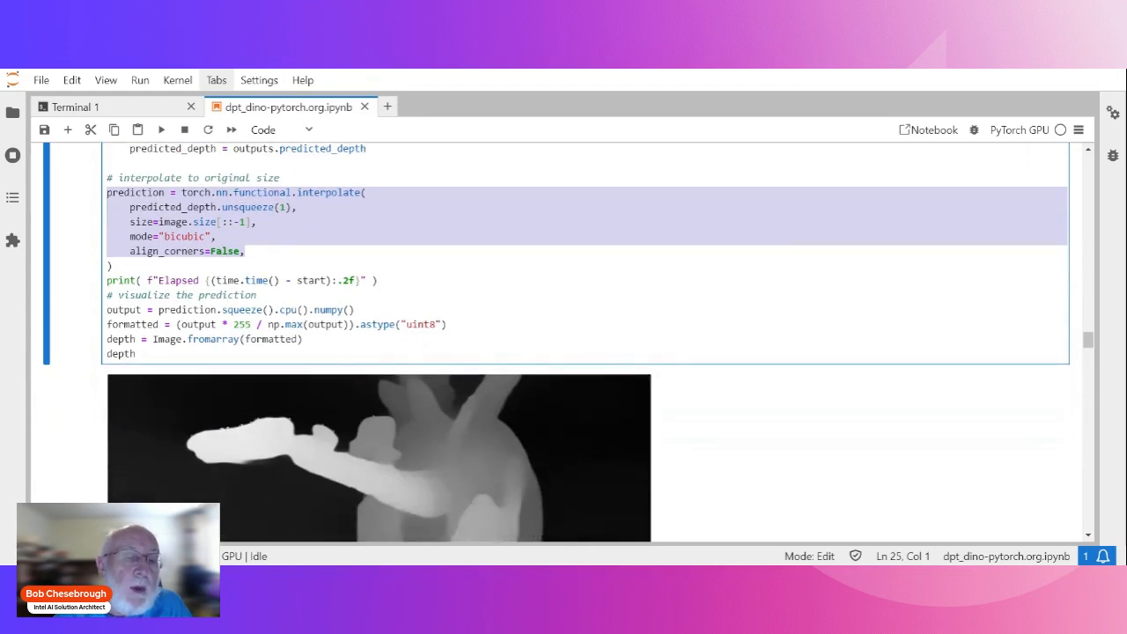
{"action": "scroll", "coordinate": [564, 334], "scroll_direction": "down", "scroll_amount": 2}
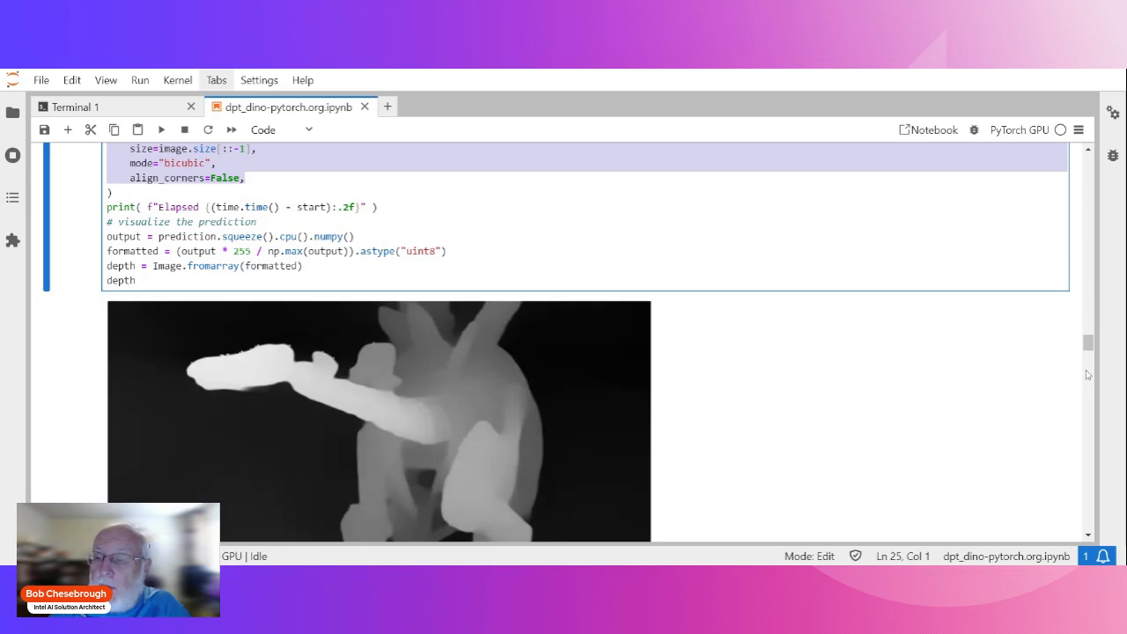
{"action": "left_click_drag", "start_coordinate": [1089, 344], "coordinate": [1088, 364]}
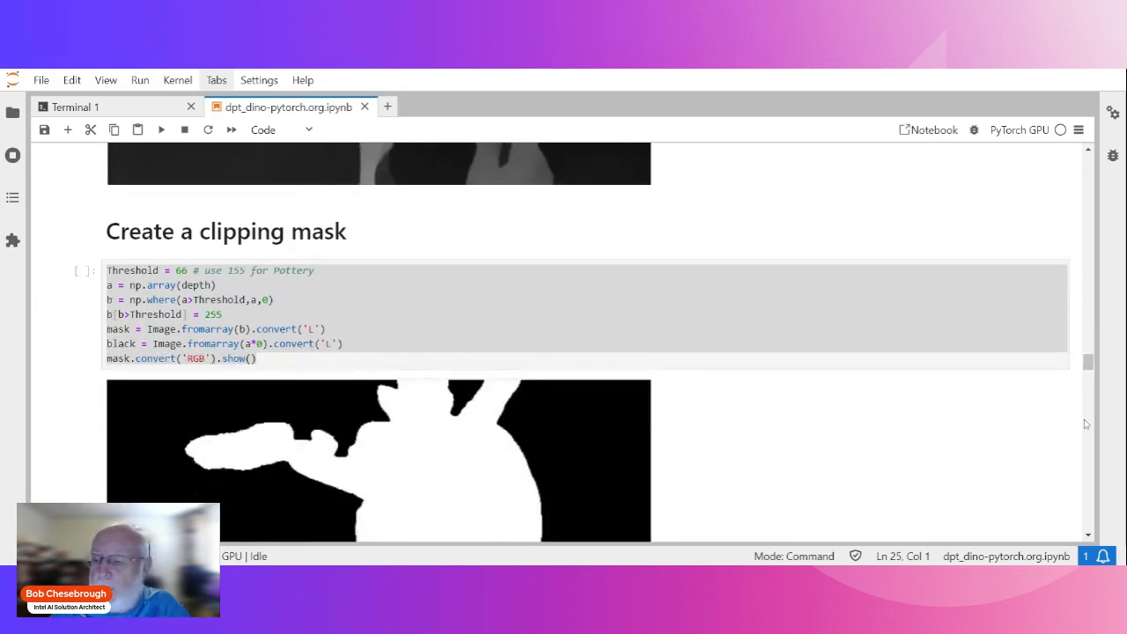
Step: Scroll down to the clipping-mask cell and its white skeleton silhouette output
{"action": "left_click", "coordinate": [1090, 538]}
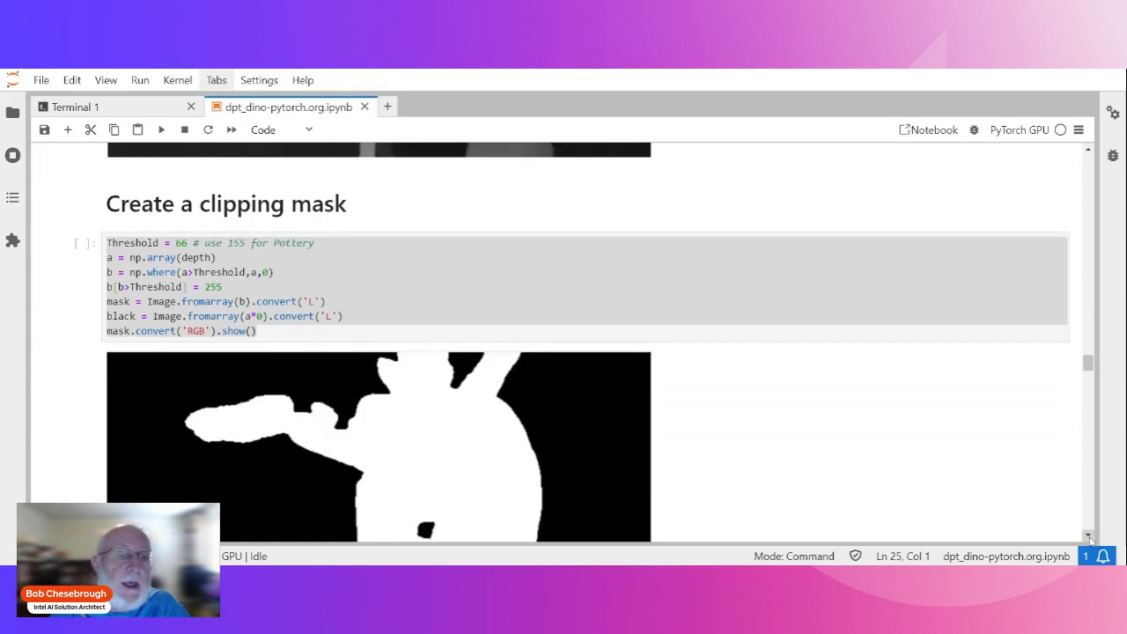
{"action": "left_click", "coordinate": [1091, 537]}
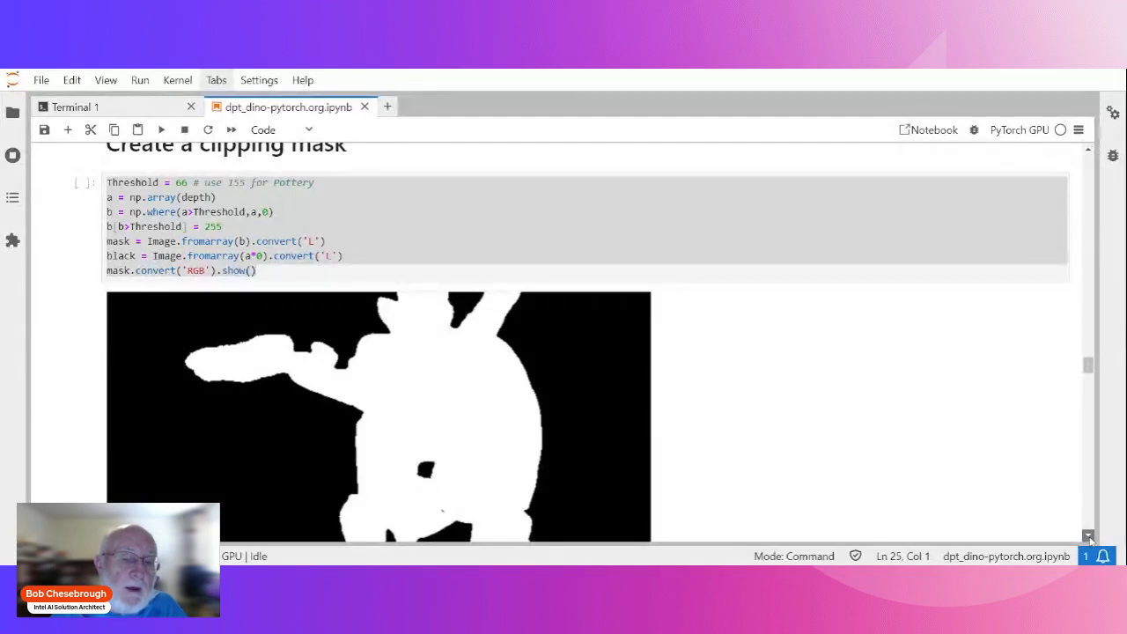
{"action": "left_click_drag", "start_coordinate": [1090, 537], "coordinate": [1089, 538]}
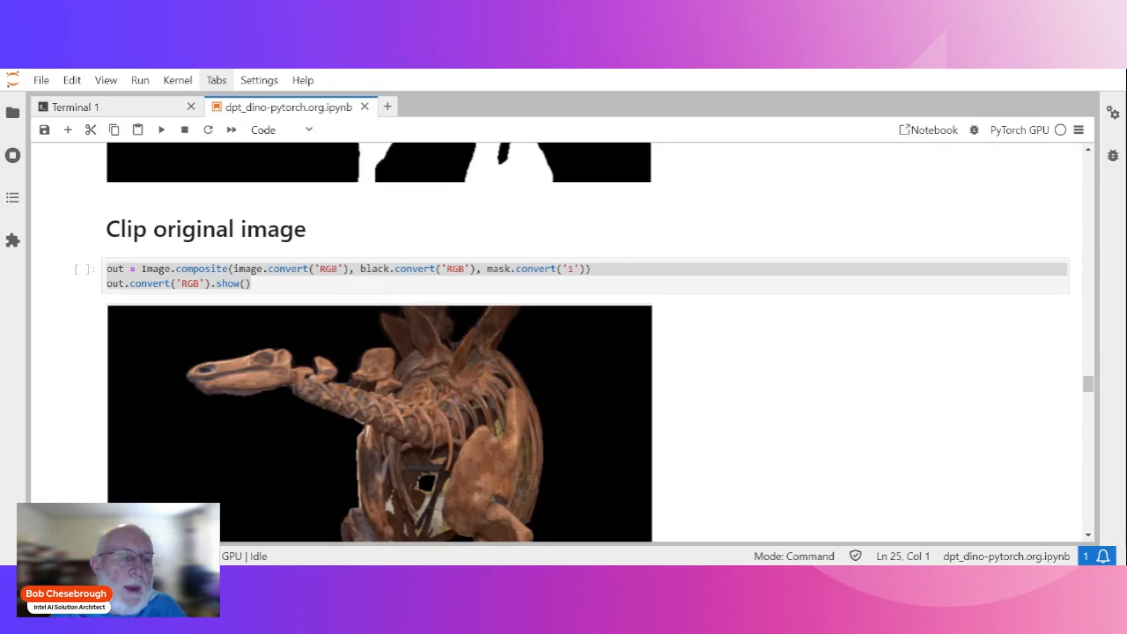
Step: Scroll to the 'Clip original image' cell showing the brown skeleton on black
{"action": "left_click", "coordinate": [1089, 536]}
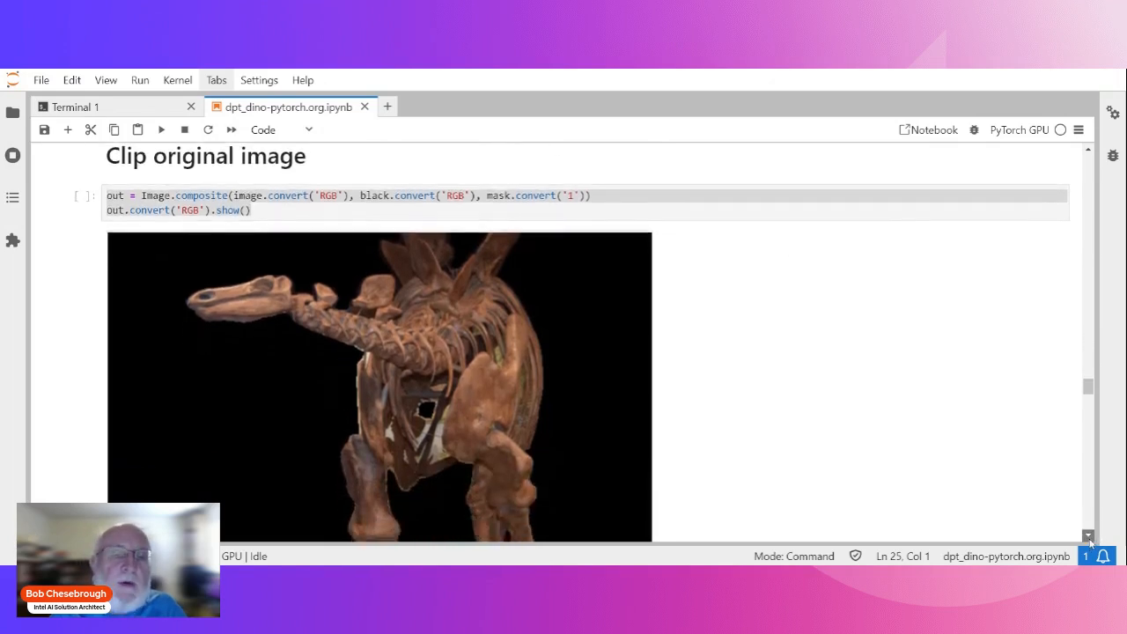
{"action": "left_click", "coordinate": [1089, 535]}
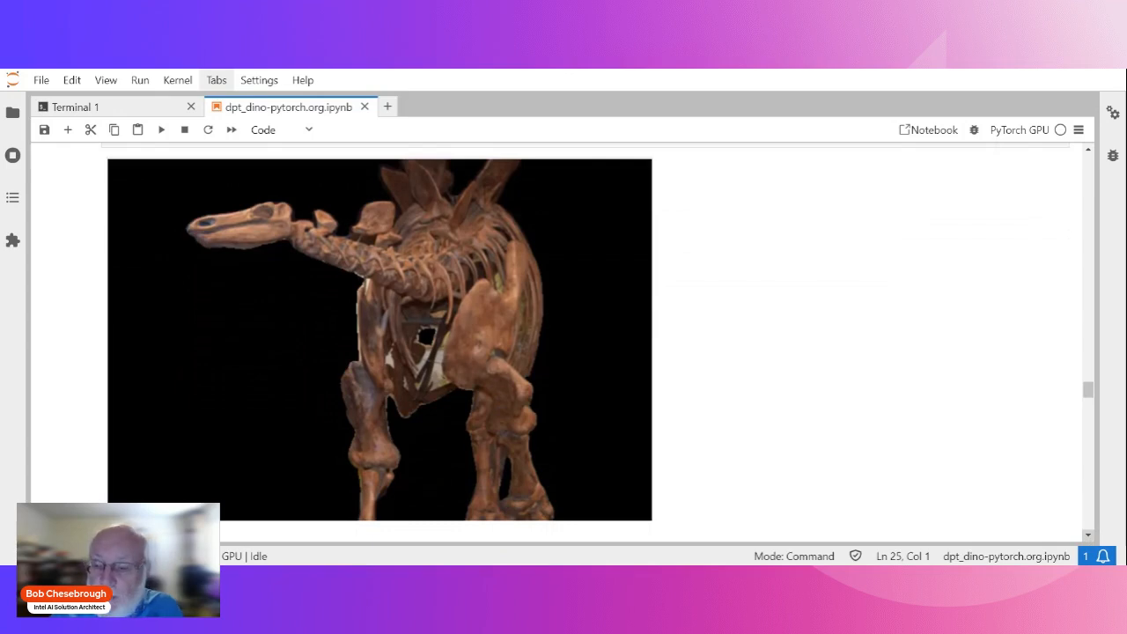
Step: Run the YouTubeVideo cell to embed the L-MAGIC CVPR 2024 presentation video
{"action": "left_click", "coordinate": [1089, 536]}
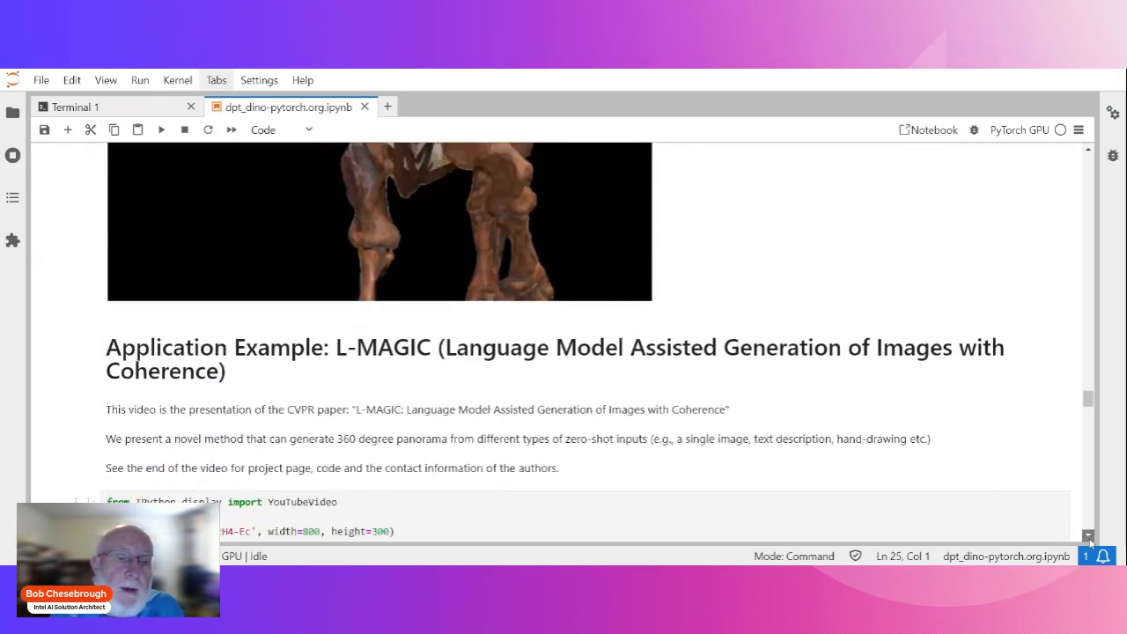
{"action": "left_click_drag", "start_coordinate": [1090, 538], "coordinate": [1089, 538]}
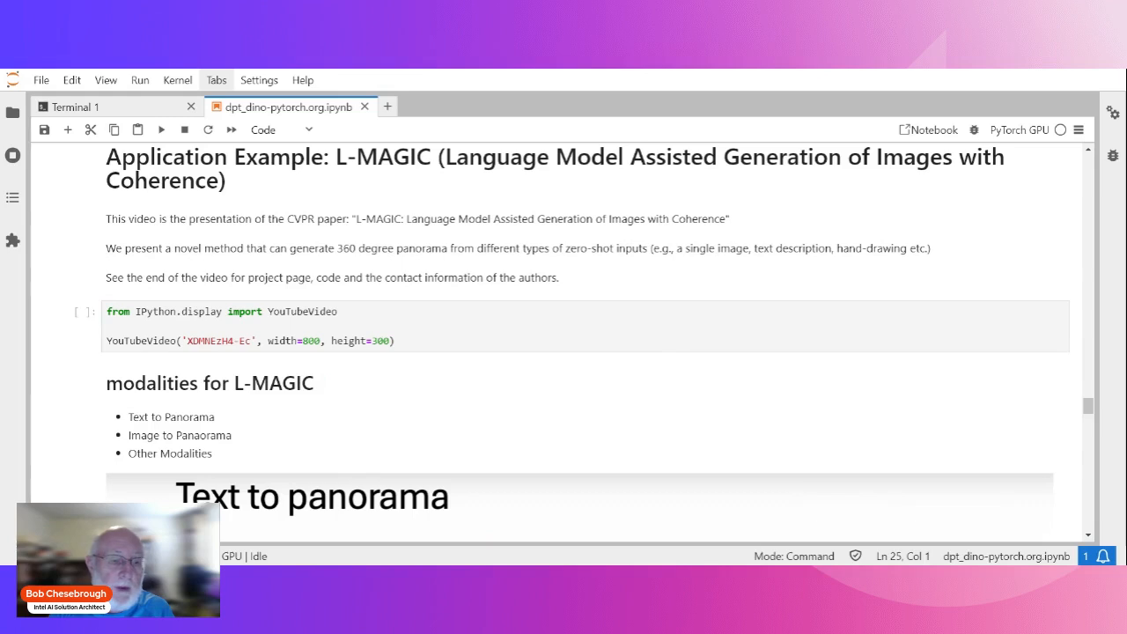
{"action": "left_click", "coordinate": [110, 325]}
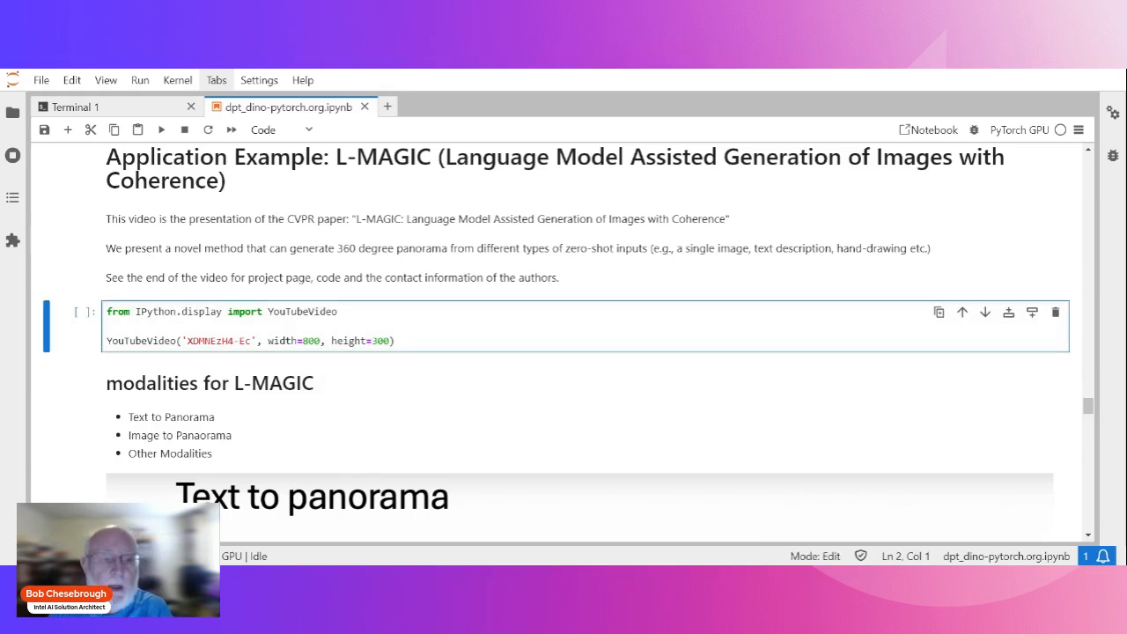
{"action": "key", "text": "shift+Return"}
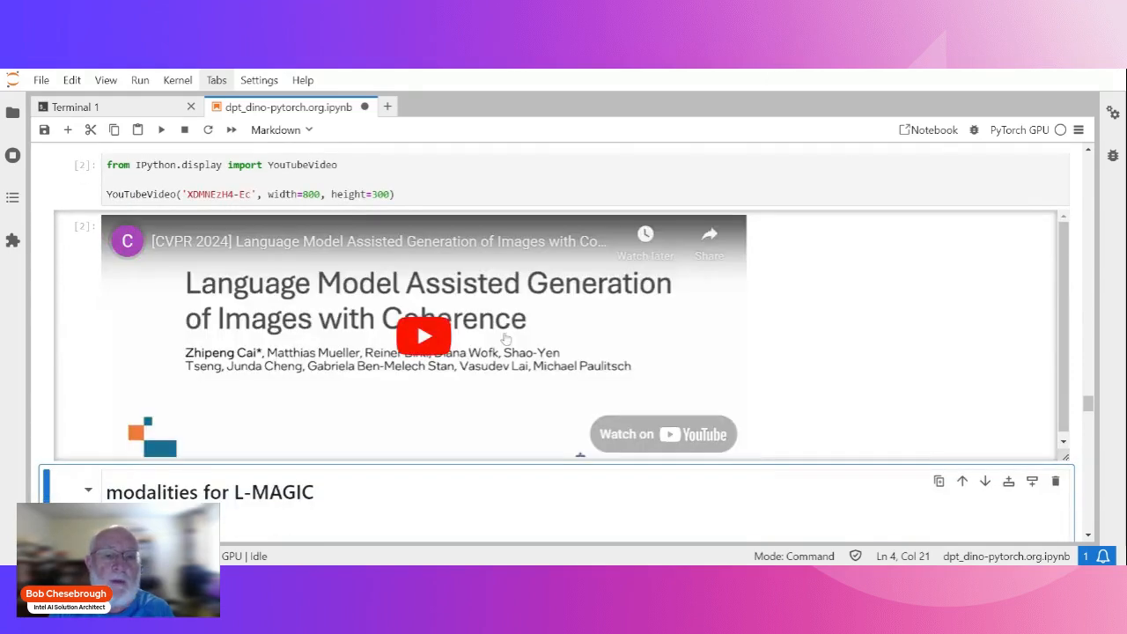
{"action": "scroll", "coordinate": [507, 339], "scroll_direction": "down", "scroll_amount": 3}
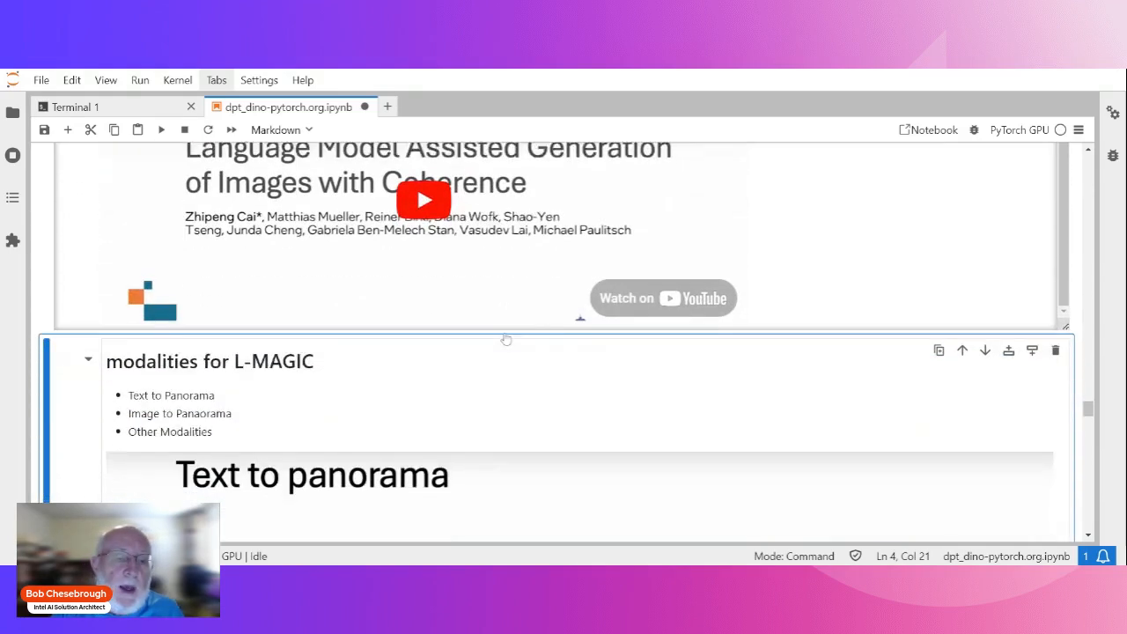
{"action": "scroll", "coordinate": [506, 339], "scroll_direction": "down", "scroll_amount": 2}
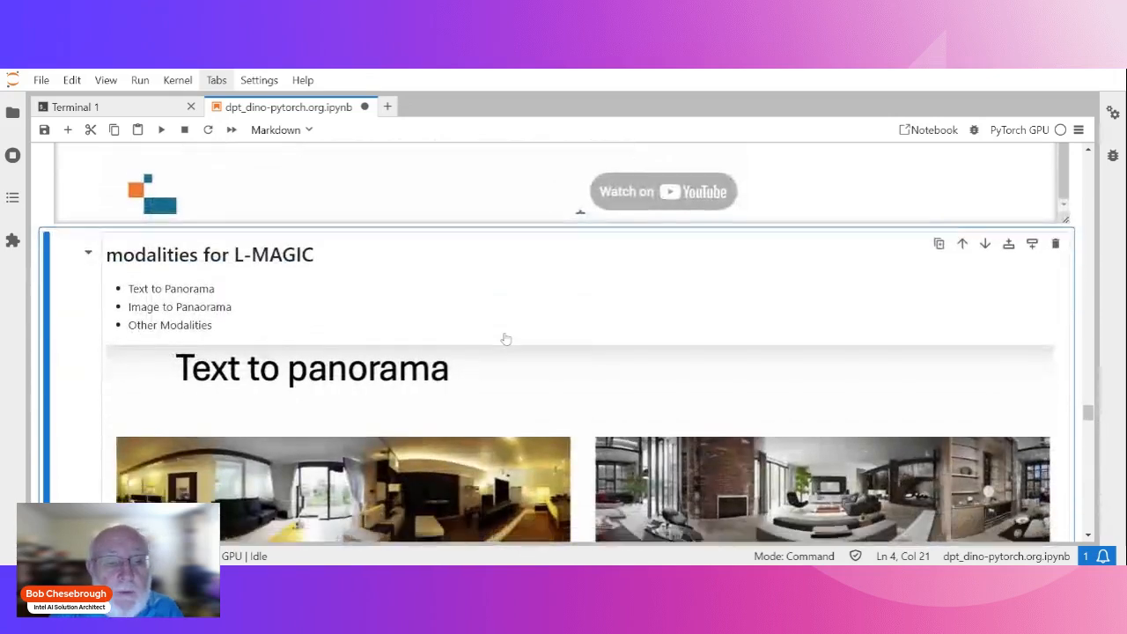
{"action": "scroll", "coordinate": [503, 334], "scroll_direction": "down", "scroll_amount": 2}
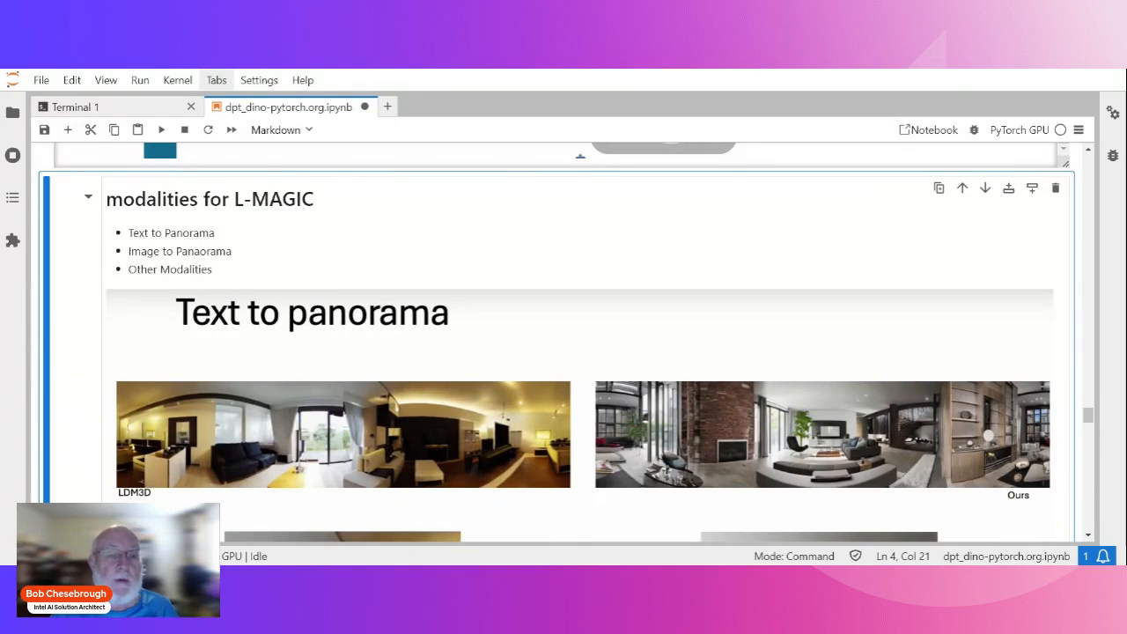
{"action": "scroll", "coordinate": [250, 253], "scroll_direction": "down", "scroll_amount": 2}
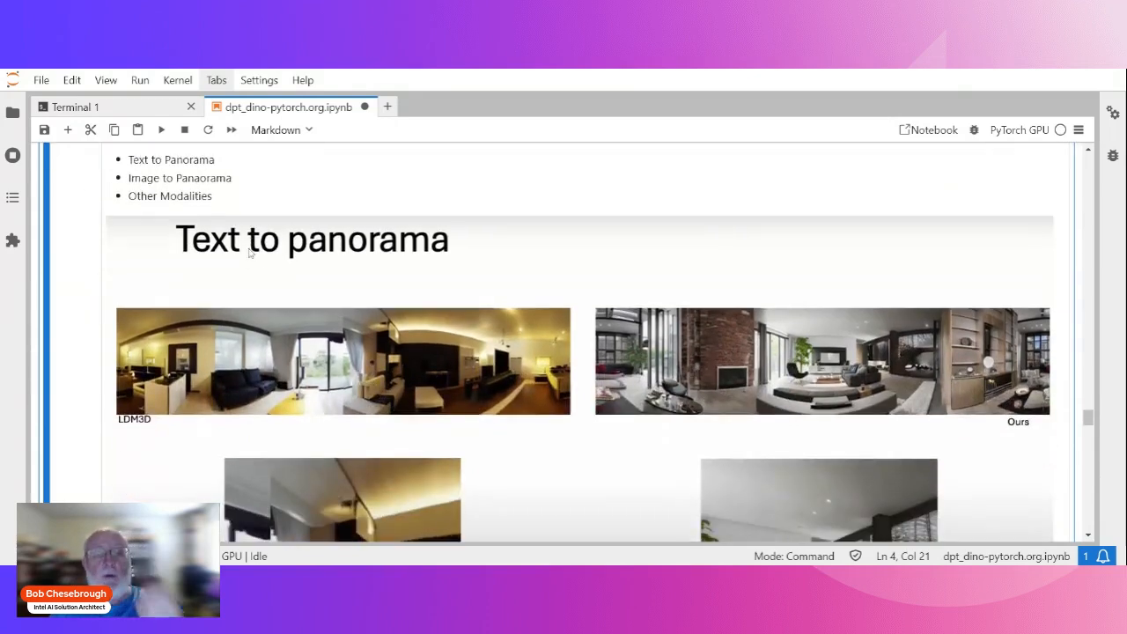
Step: Save the notebook and scroll down to the Image to panorama comparison
{"action": "key", "text": "ctrl+s"}
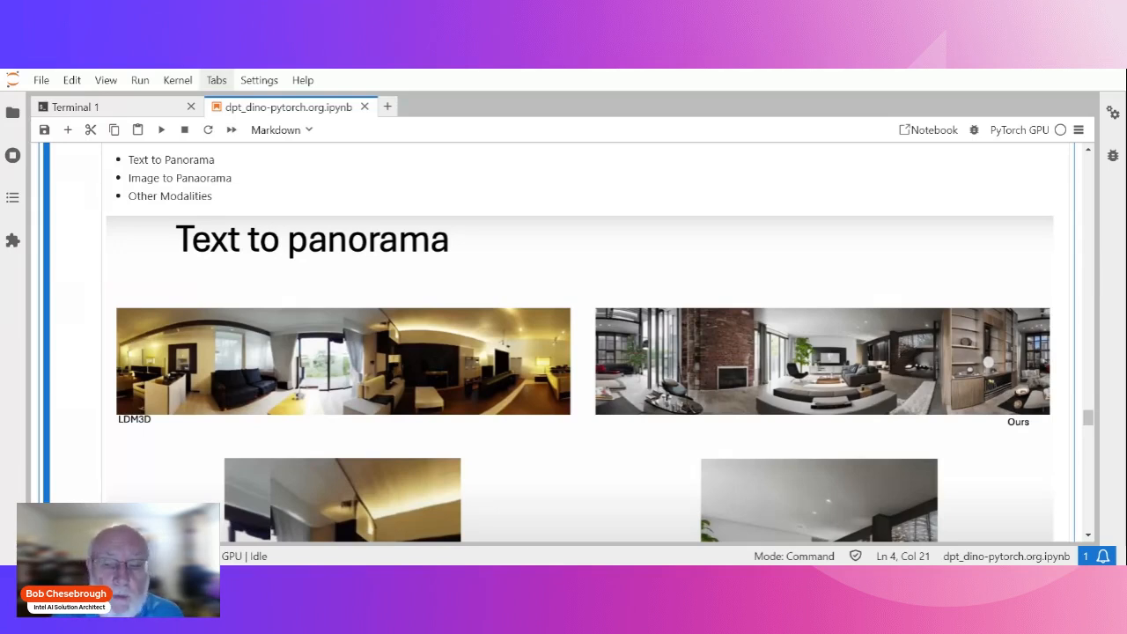
{"action": "left_click", "coordinate": [1090, 422]}
{"action": "left_click_drag", "start_coordinate": [1089, 422], "coordinate": [1089, 426]}
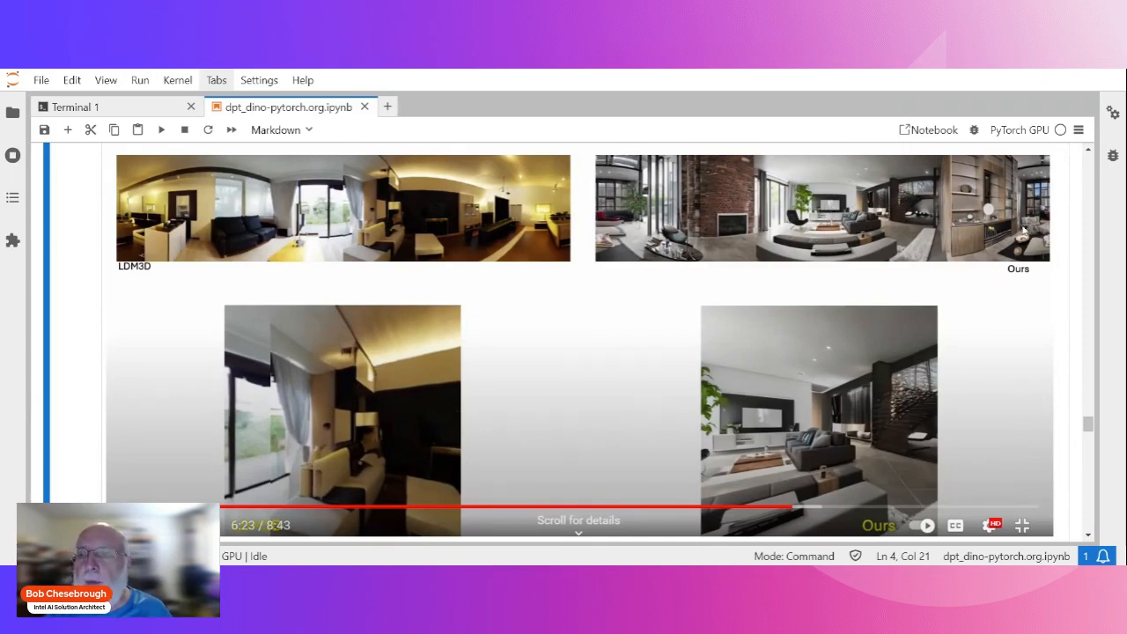
{"action": "scroll", "coordinate": [1090, 427], "scroll_direction": "down", "scroll_amount": 1}
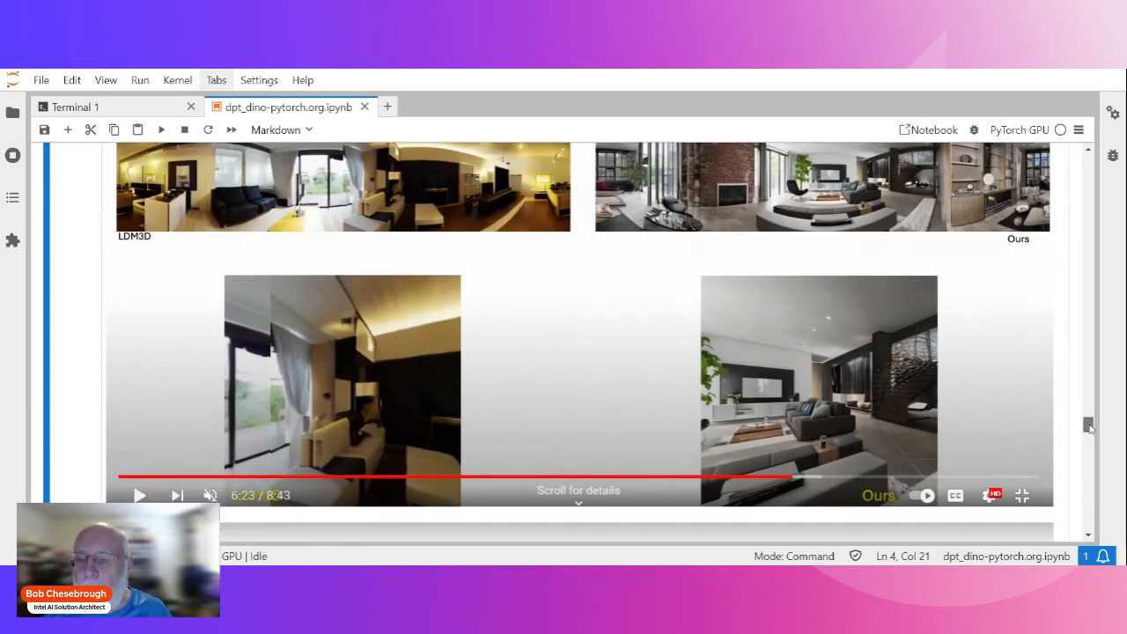
{"action": "scroll", "coordinate": [1090, 427], "scroll_direction": "down", "scroll_amount": 1}
{"action": "scroll", "coordinate": [1090, 427], "scroll_direction": "down", "scroll_amount": 2}
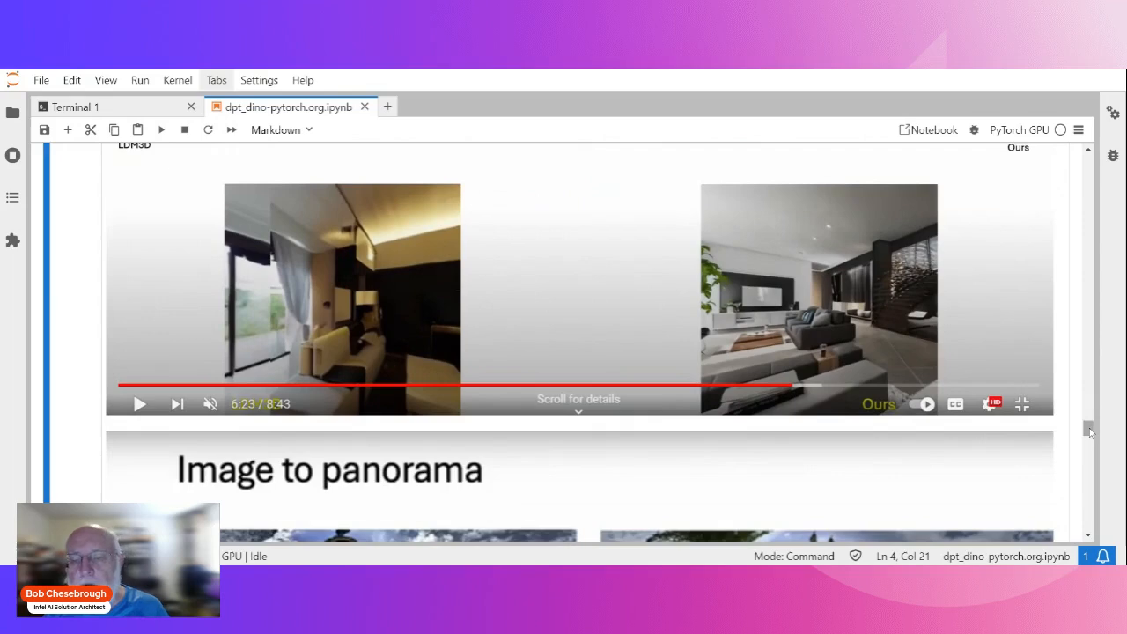
{"action": "left_click_drag", "start_coordinate": [1089, 430], "coordinate": [1090, 446]}
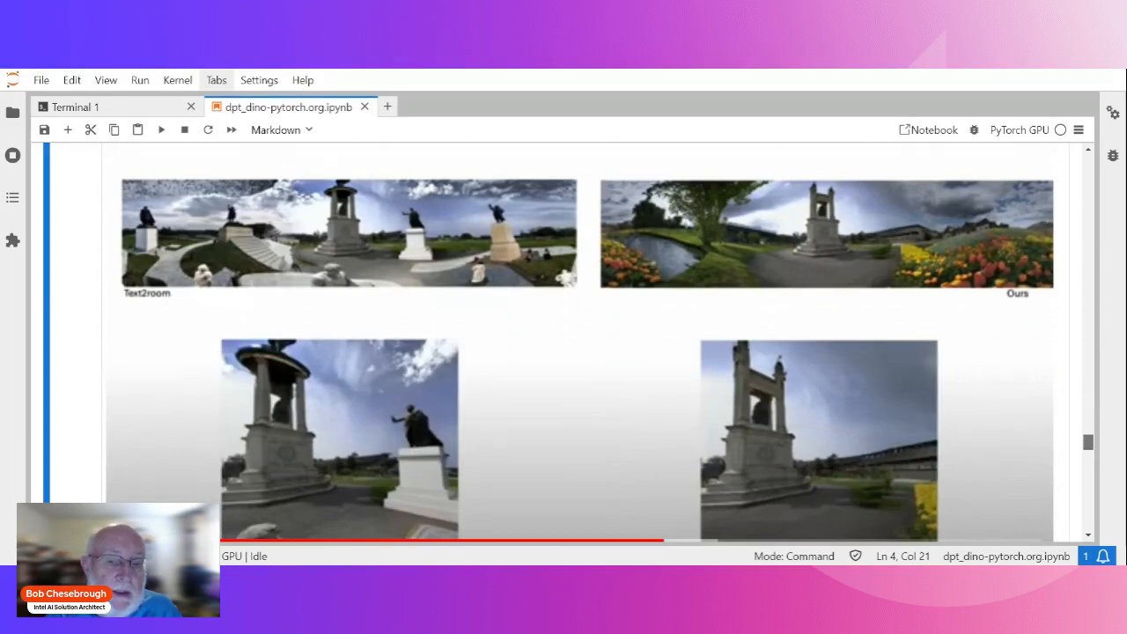
{"action": "scroll", "coordinate": [580, 370], "scroll_direction": "up", "scroll_amount": 1}
{"action": "scroll", "coordinate": [579, 370], "scroll_direction": "down", "scroll_amount": 2}
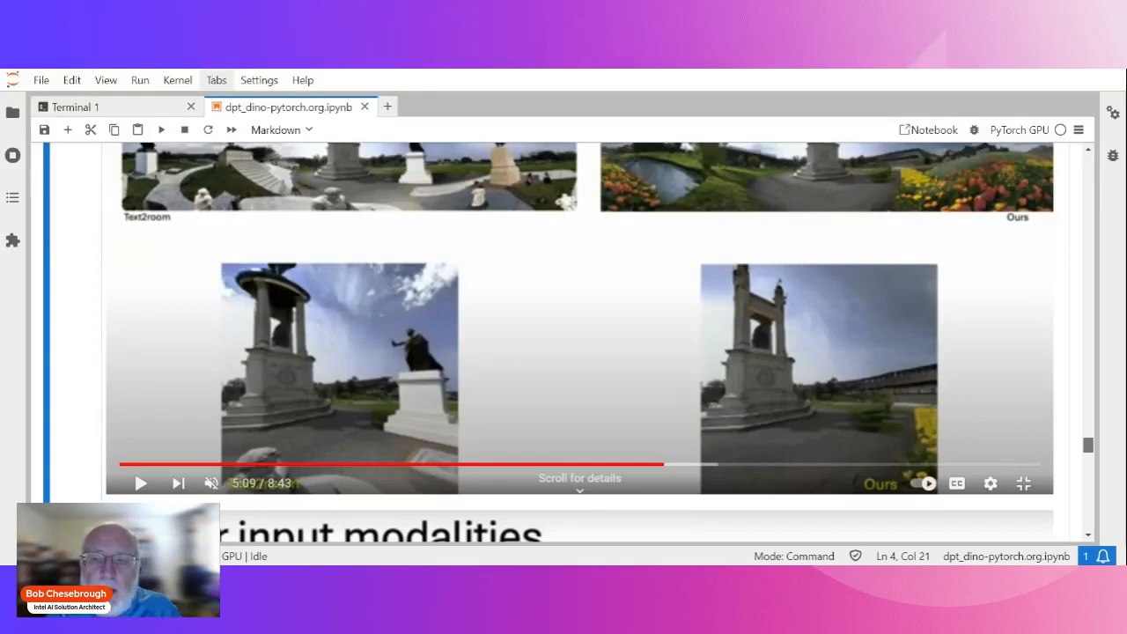
{"action": "scroll", "coordinate": [579, 342], "scroll_direction": "up", "scroll_amount": 1}
{"action": "scroll", "coordinate": [710, 251], "scroll_direction": "up", "scroll_amount": 2}
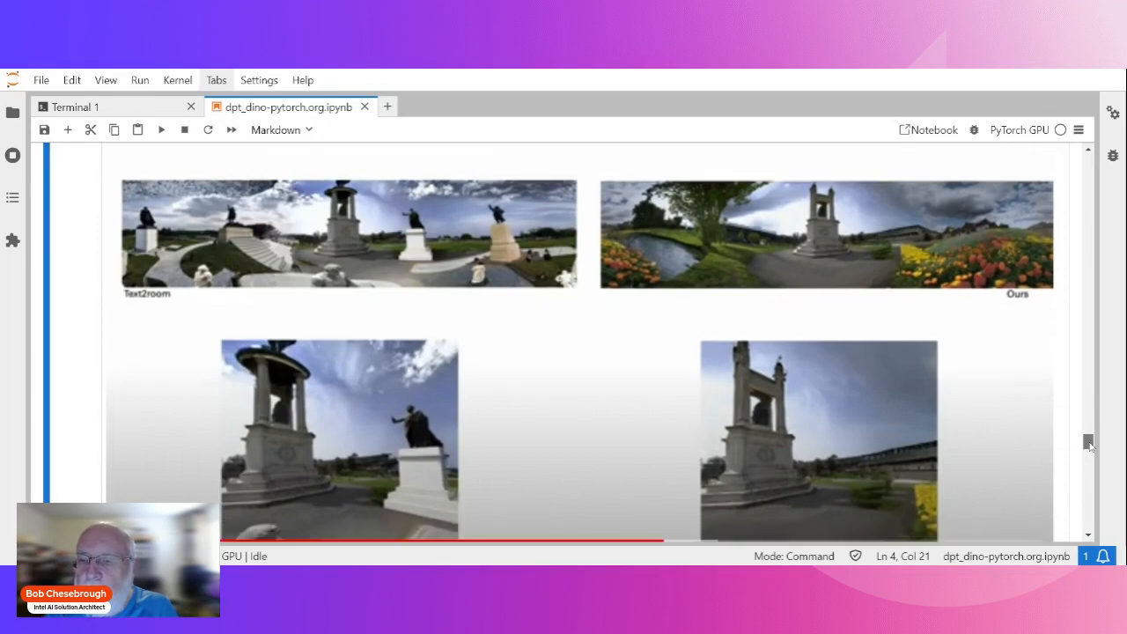
{"action": "left_click_drag", "start_coordinate": [1089, 443], "coordinate": [1090, 464]}
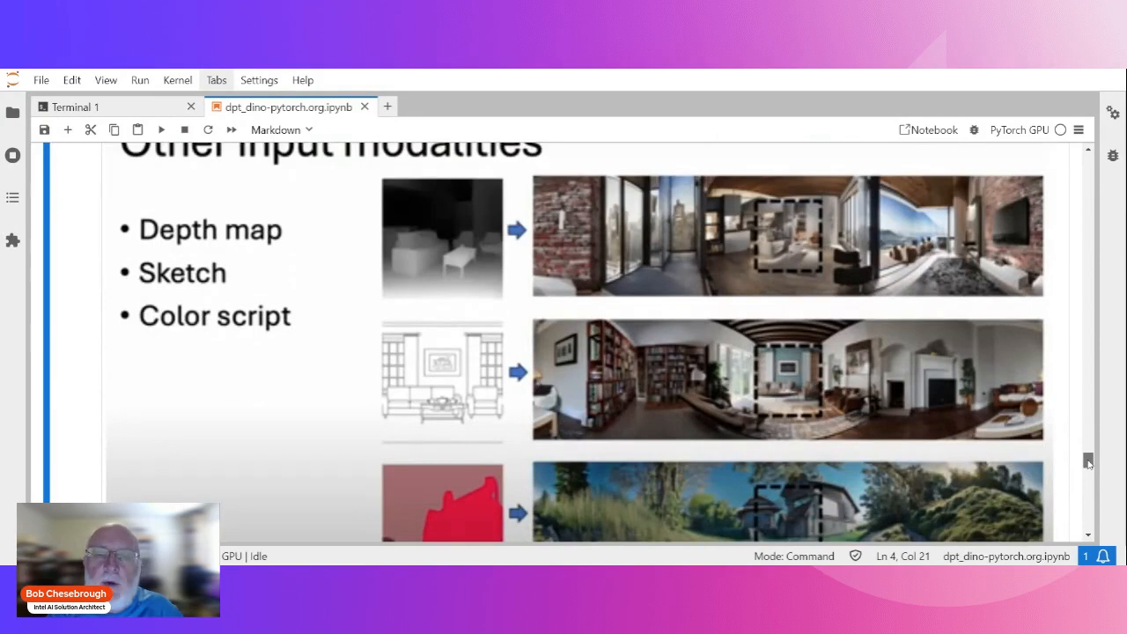
{"action": "scroll", "coordinate": [1088, 463], "scroll_direction": "up", "scroll_amount": 1}
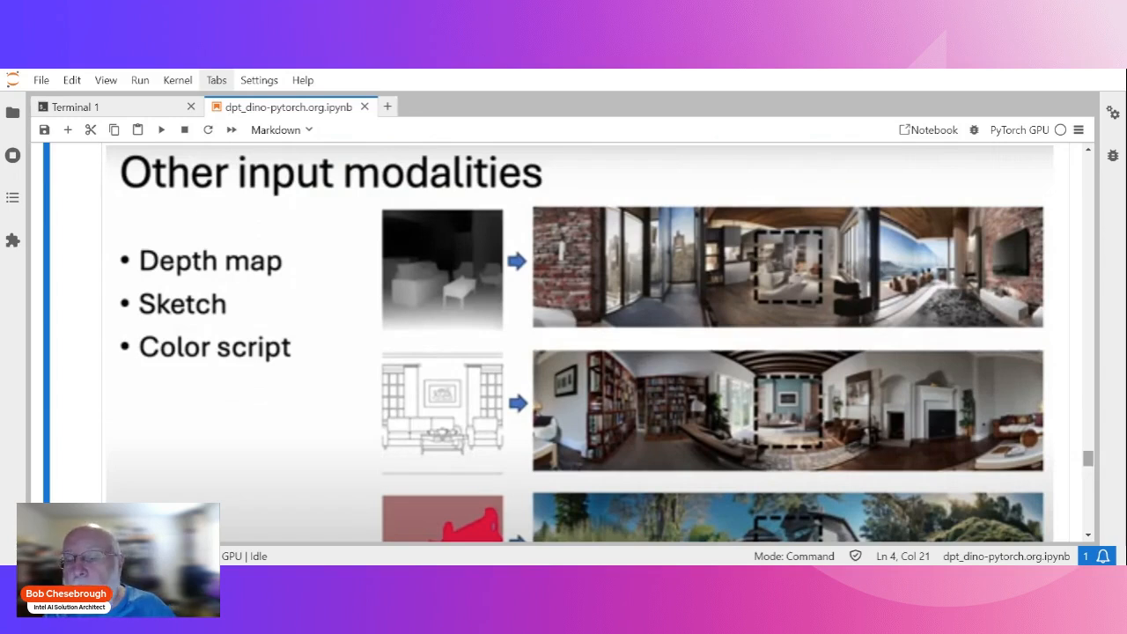
{"action": "scroll", "coordinate": [535, 368], "scroll_direction": "up", "scroll_amount": 1}
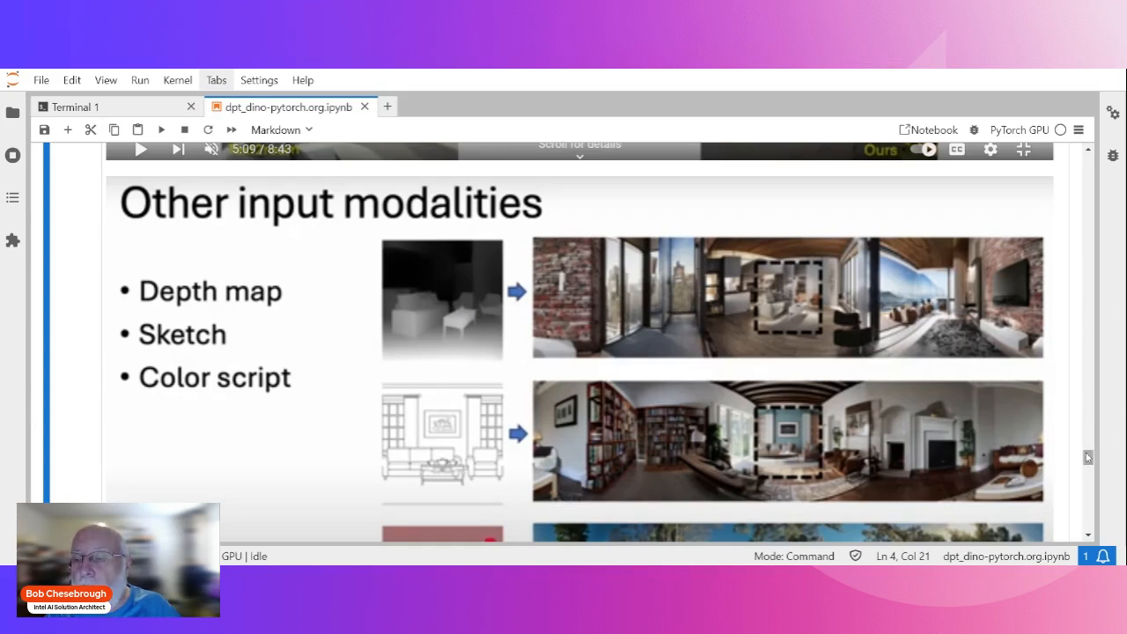
{"action": "left_click_drag", "start_coordinate": [1089, 457], "coordinate": [1088, 463]}
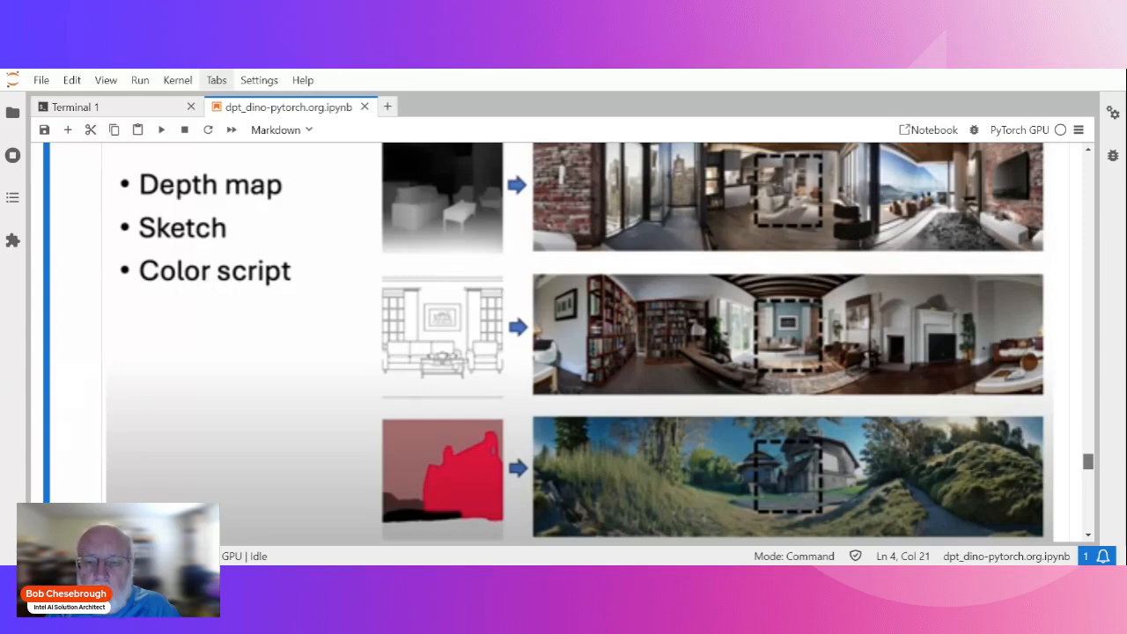
{"action": "left_click_drag", "start_coordinate": [1089, 462], "coordinate": [1089, 468]}
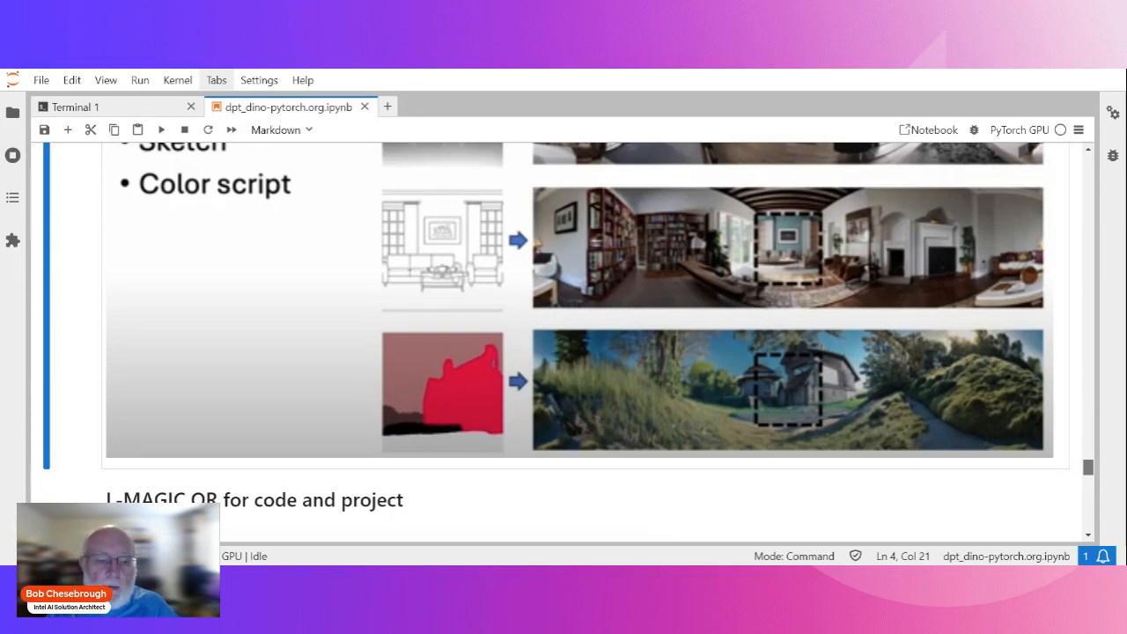
{"action": "scroll", "coordinate": [556, 343], "scroll_direction": "down", "scroll_amount": 5}
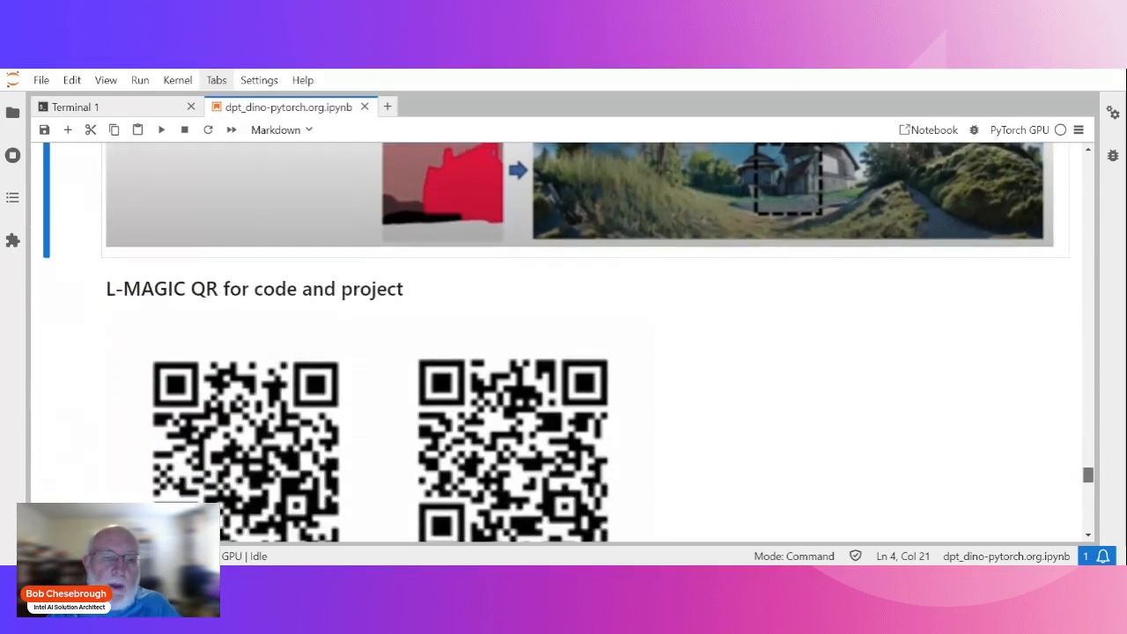
{"action": "scroll", "coordinate": [557, 344], "scroll_direction": "down", "scroll_amount": 1}
{"action": "scroll", "coordinate": [557, 344], "scroll_direction": "down", "scroll_amount": 1}
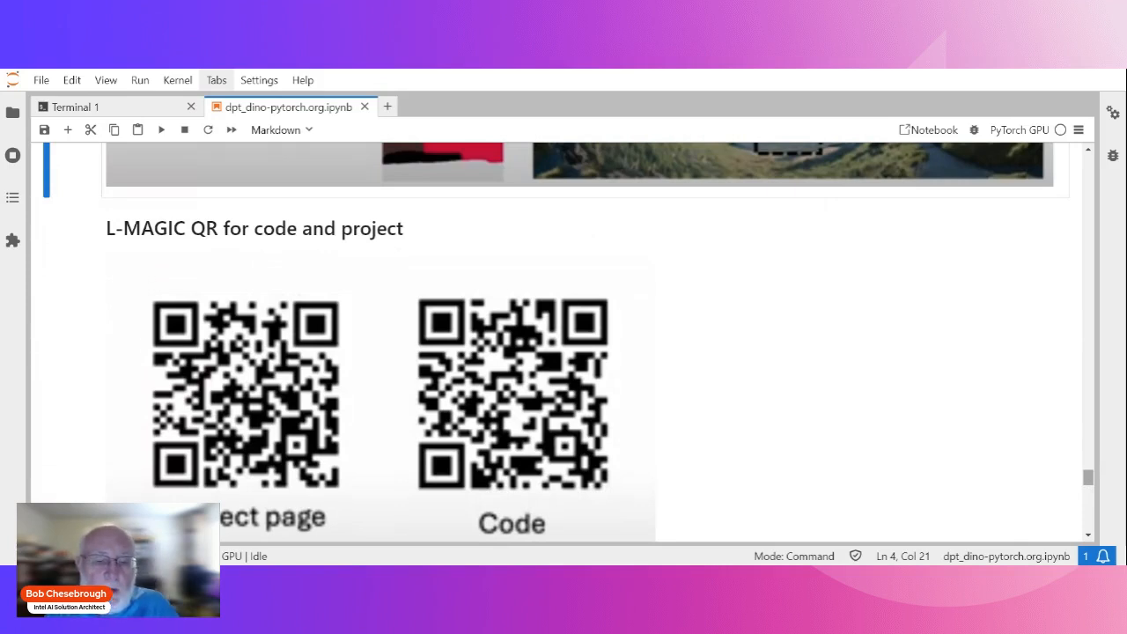
{"action": "left_click_drag", "start_coordinate": [1089, 477], "coordinate": [1090, 497]}
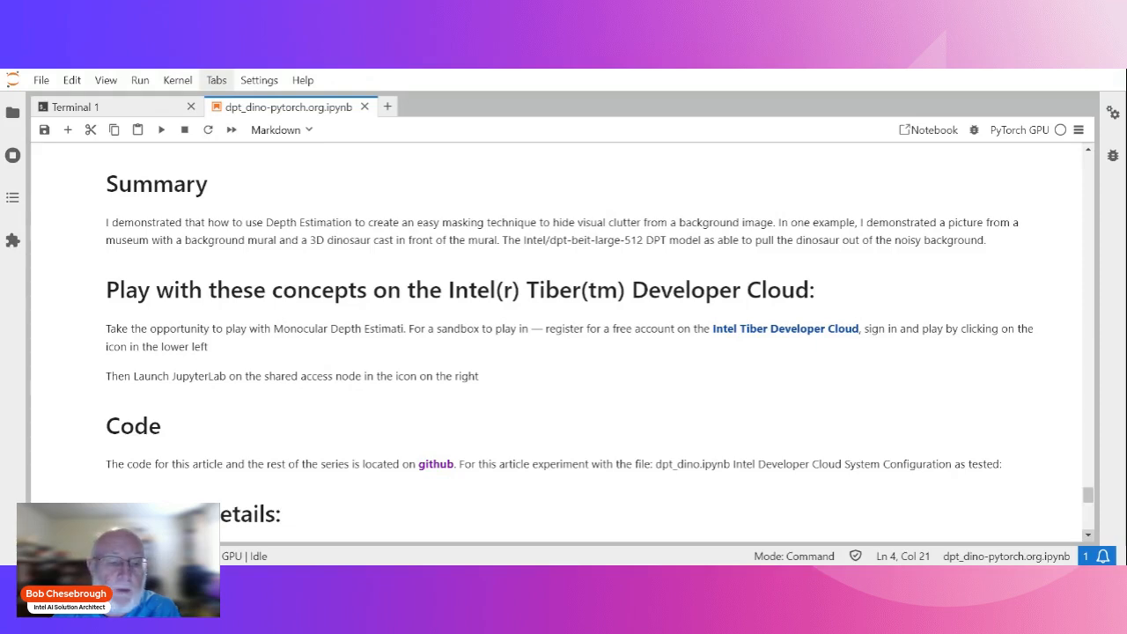
Step: Scroll down through the Machine Details hardware list
{"action": "left_click", "coordinate": [1090, 536]}
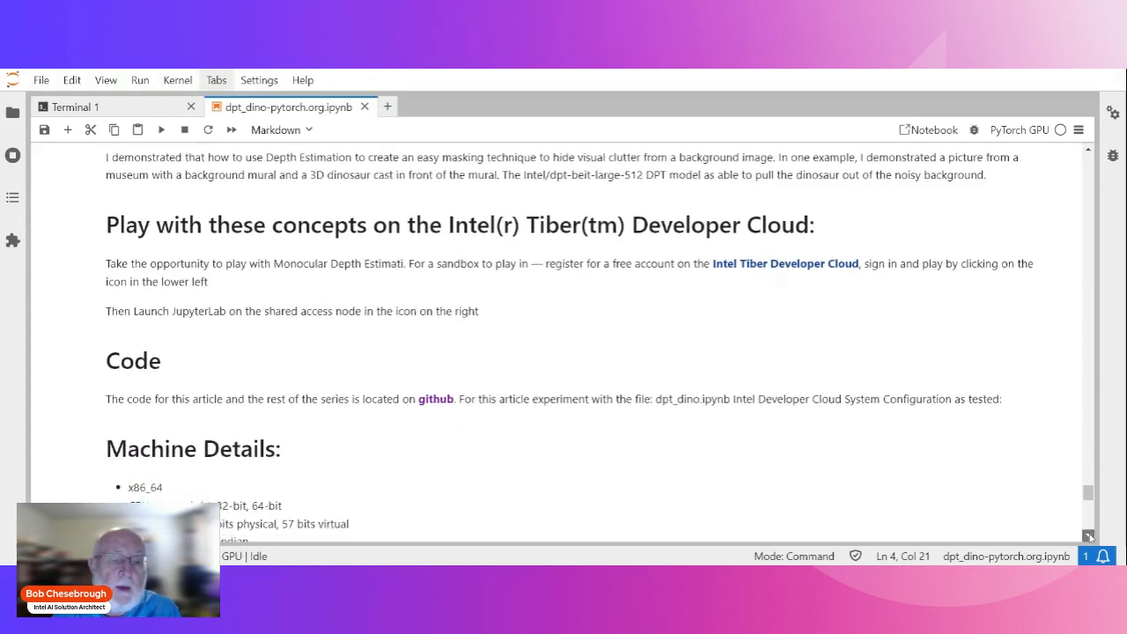
{"action": "left_click", "coordinate": [1090, 536]}
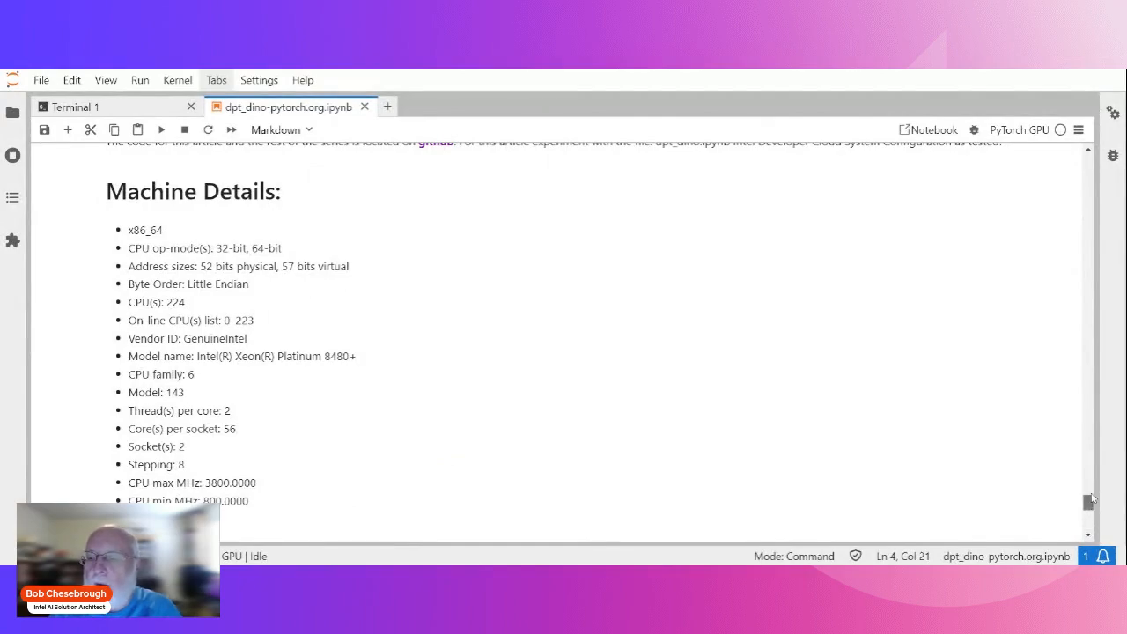
{"action": "mouse_move", "coordinate": [1090, 500]}
{"action": "left_mouse_down"}
{"action": "mouse_move", "coordinate": [1111, 199]}
{"action": "mouse_move", "coordinate": [1089, 152]}
{"action": "left_mouse_up"}
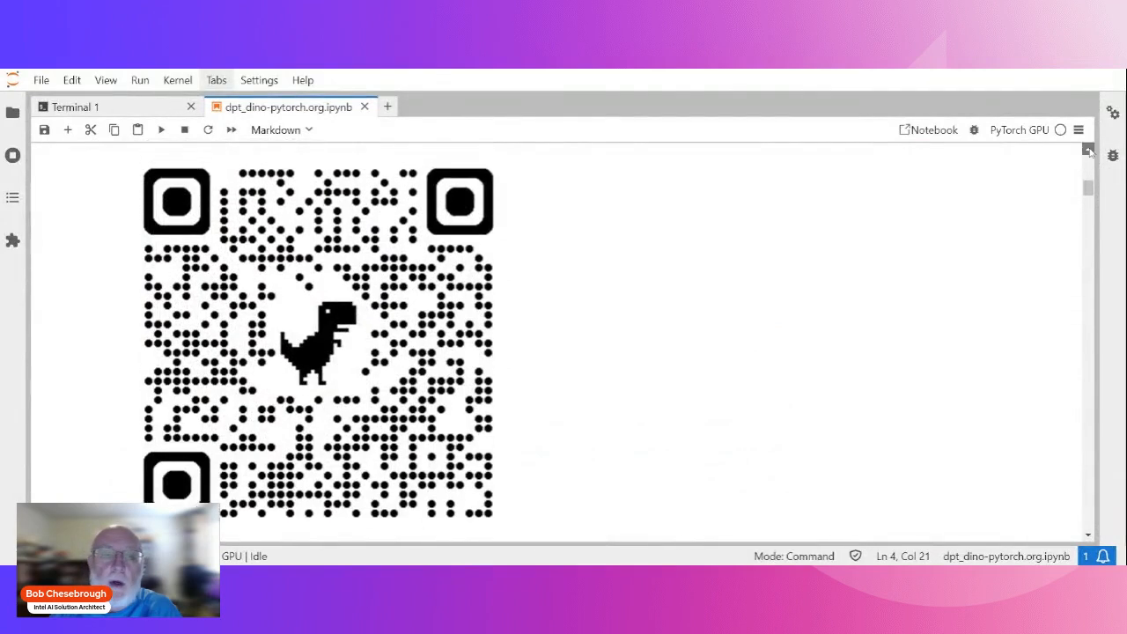
Step: Scroll up to reveal the dinosaur-isolation subtitle and git repo link above the QR code
{"action": "left_click", "coordinate": [1089, 152]}
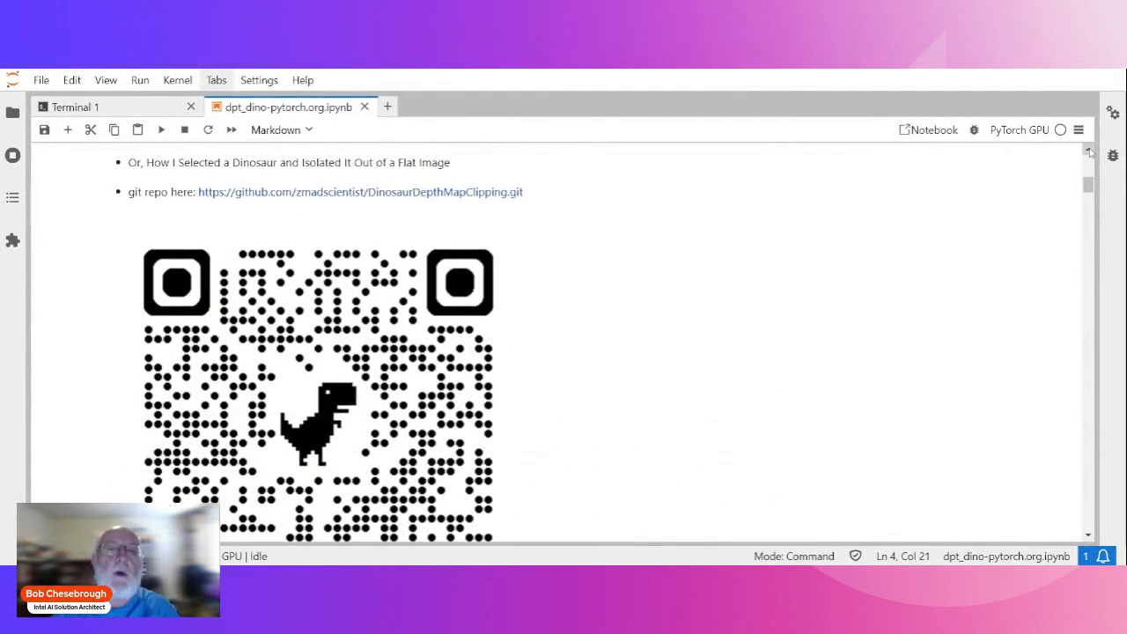